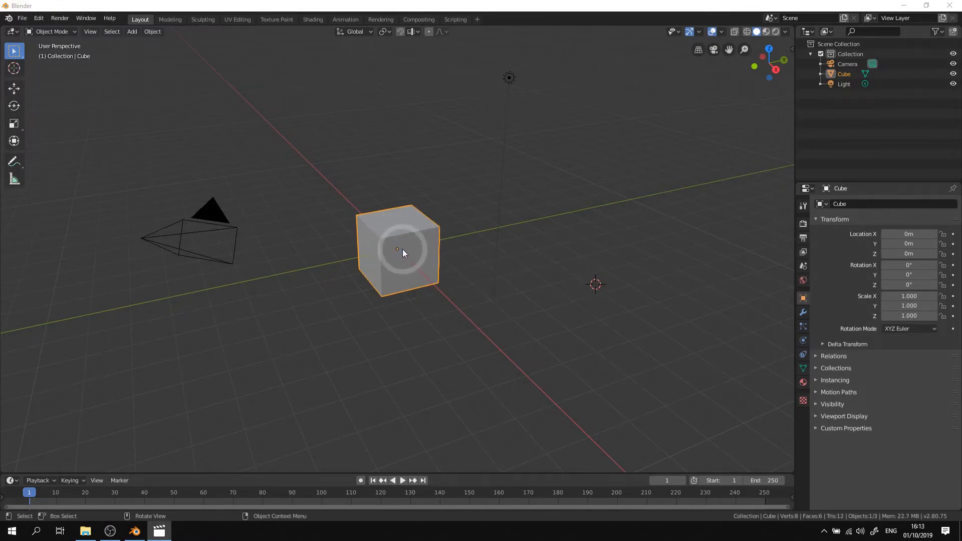
pyautogui.press('r')
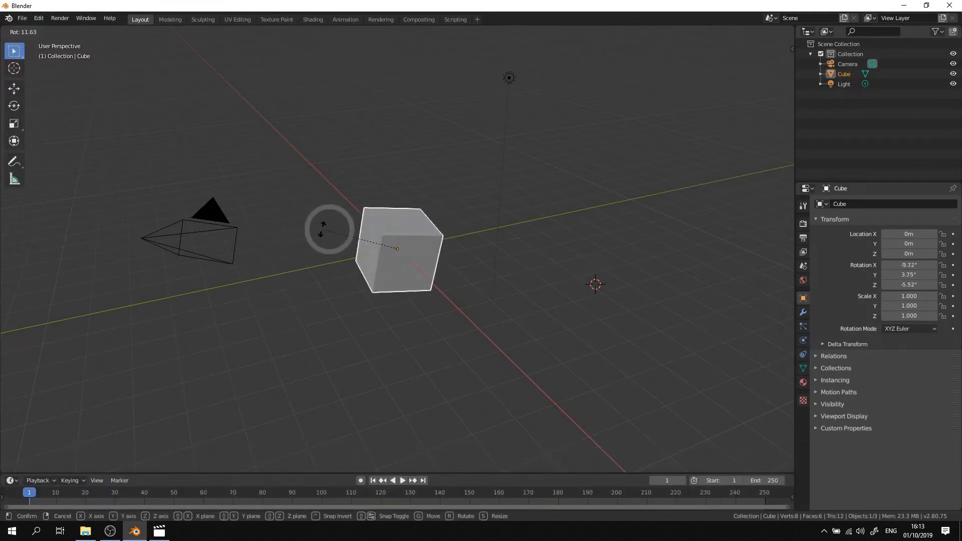
pyautogui.press('s')
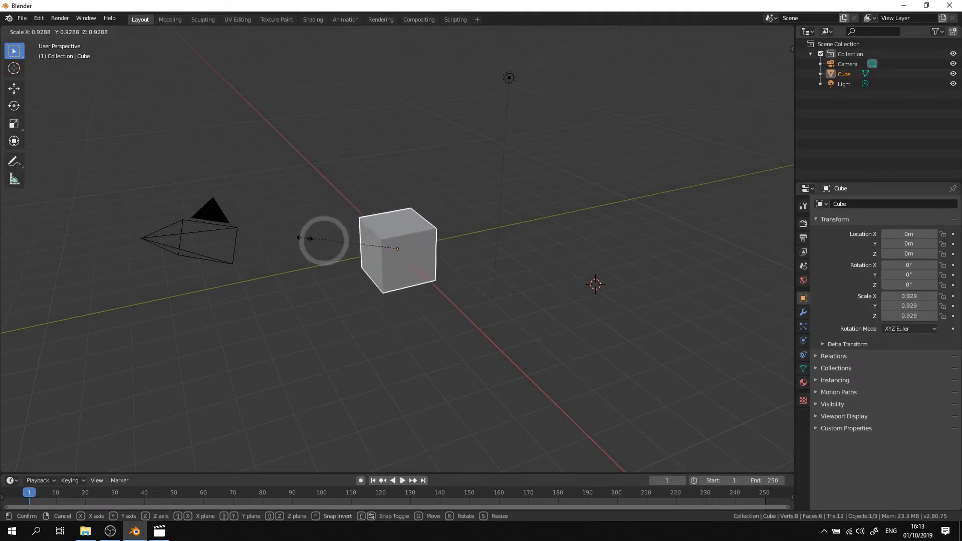
pyautogui.press('Escape')
# Step: Review the cube's location, rotation, scale and dimension values in Object Mode
pyautogui.press('n')
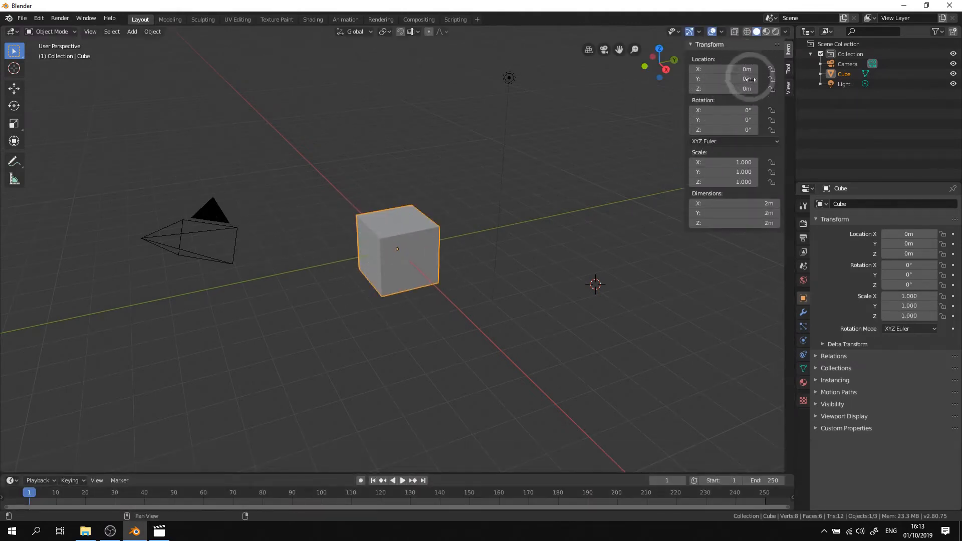
pyautogui.press('n')
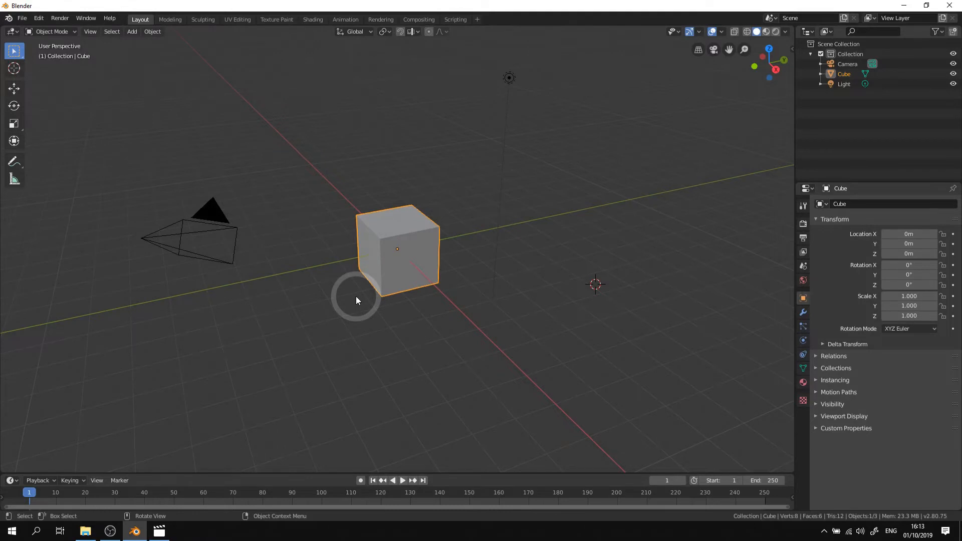
pyautogui.press('KP_1')
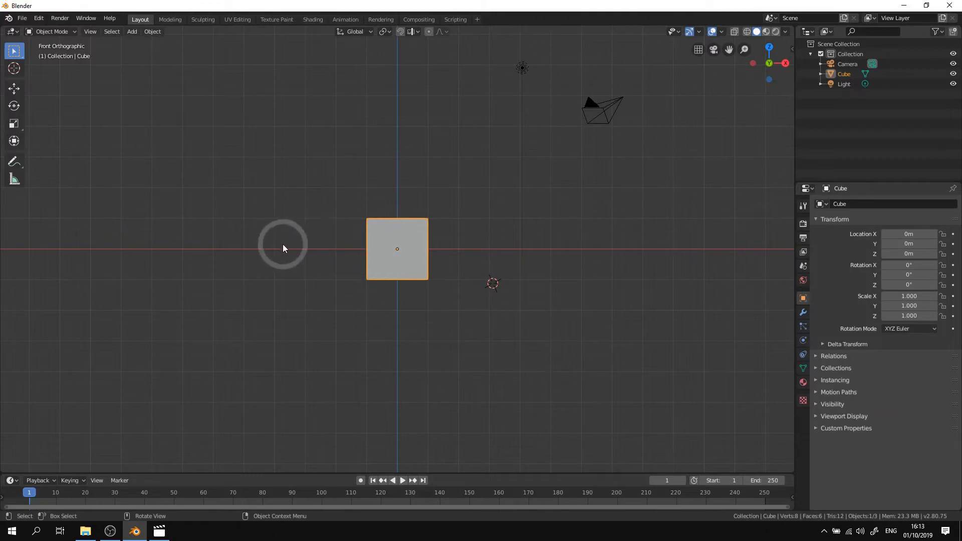
pyautogui.press('r')
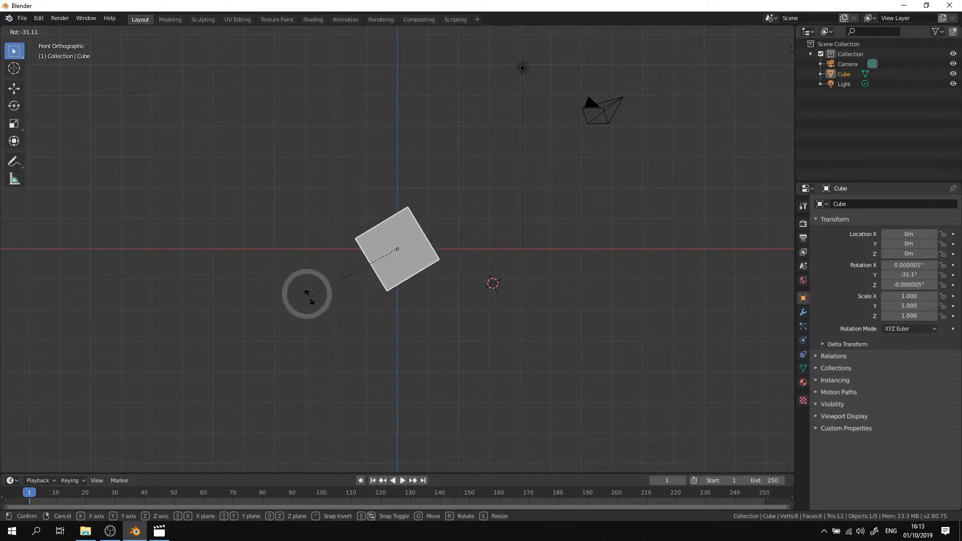
pyautogui.press('Escape')
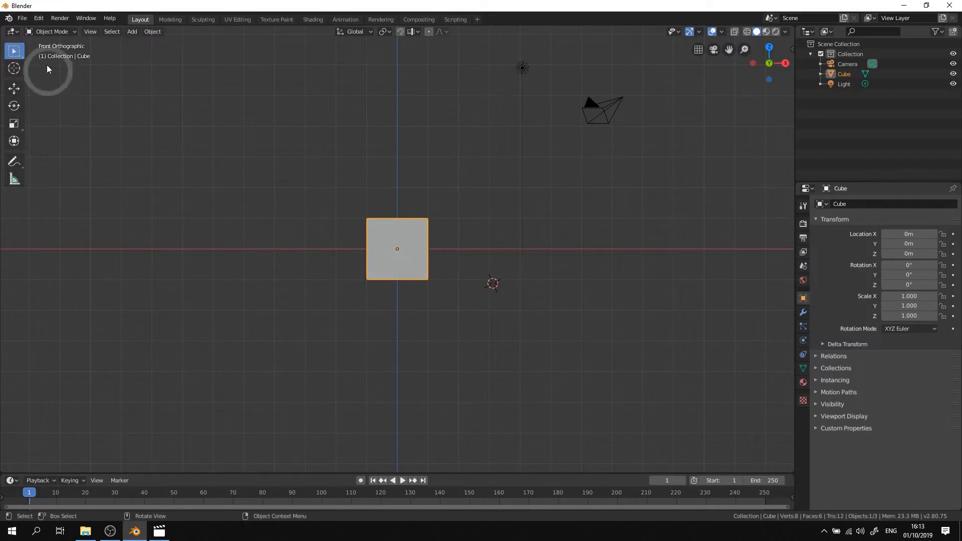
# Step: In Edit Mode, move the cube's whole mesh about 0.77 m up along the Z axis from front view
pyautogui.click(41, 31)
pyautogui.click(46, 52)
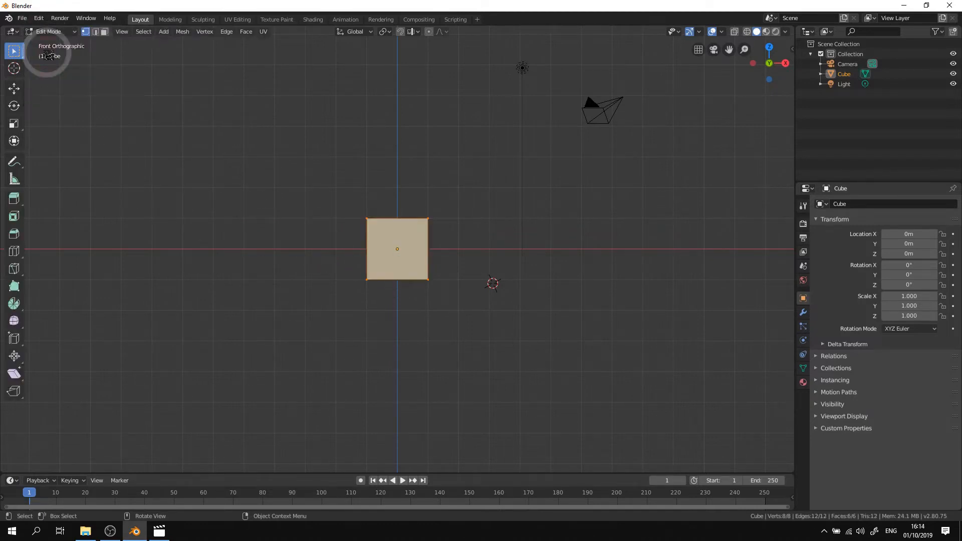
pyautogui.moveTo(267, 160); pyautogui.dragTo(383, 290, button='middle')
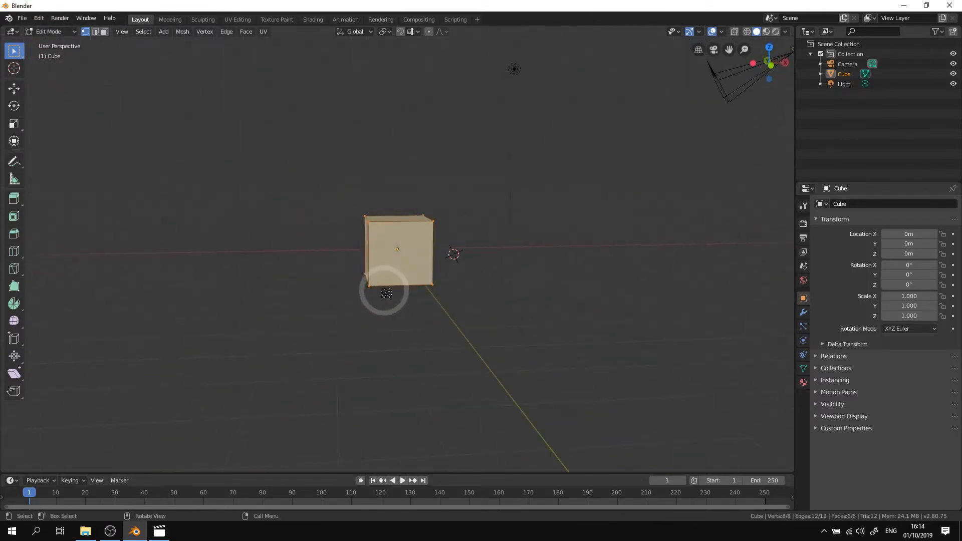
pyautogui.press('KP_1')
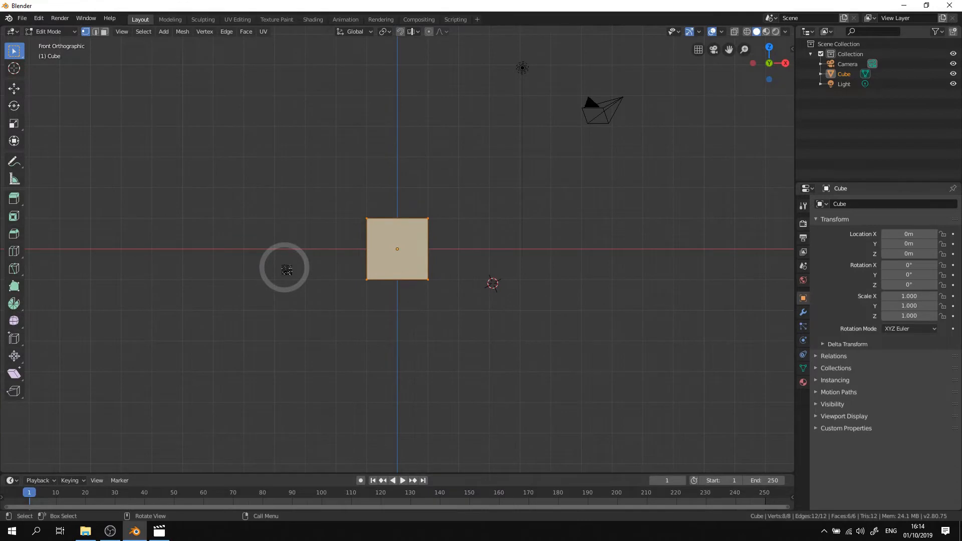
pyautogui.press('g')
pyautogui.press('z')
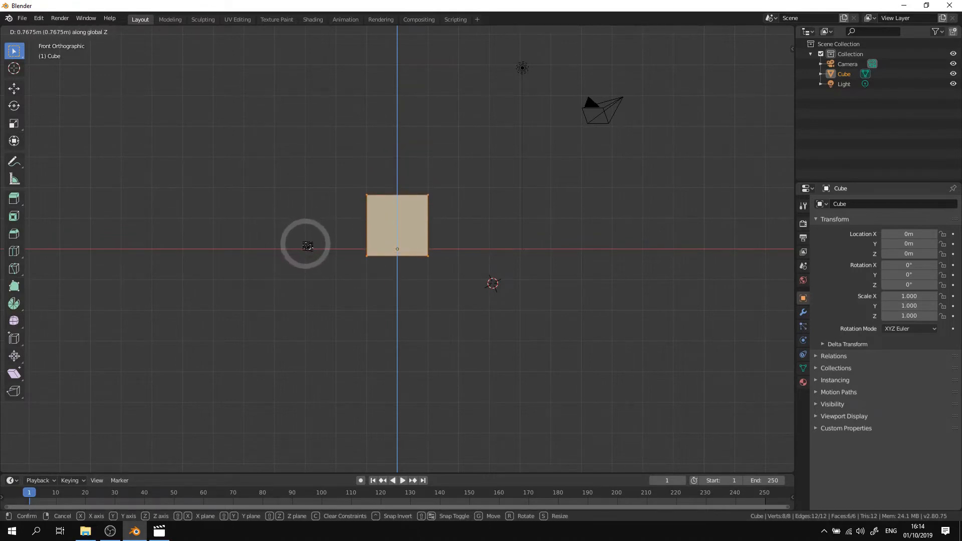
pyautogui.click(307, 246)
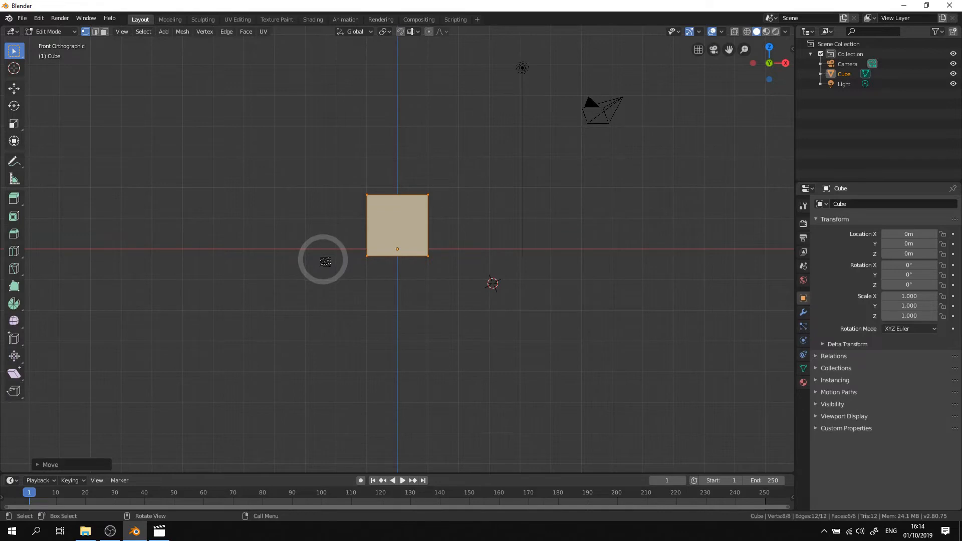
pyautogui.press('Tab')
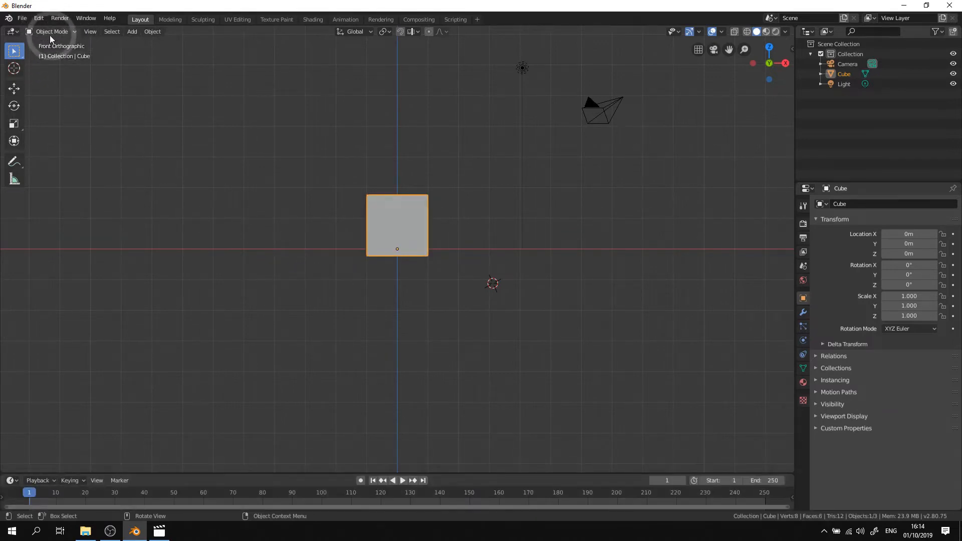
pyautogui.press('Tab')
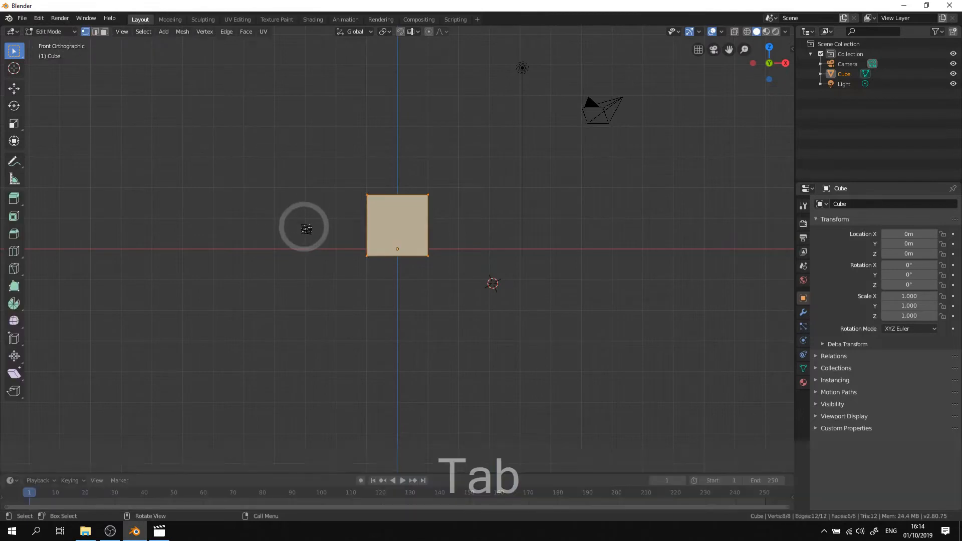
pyautogui.press('Tab')
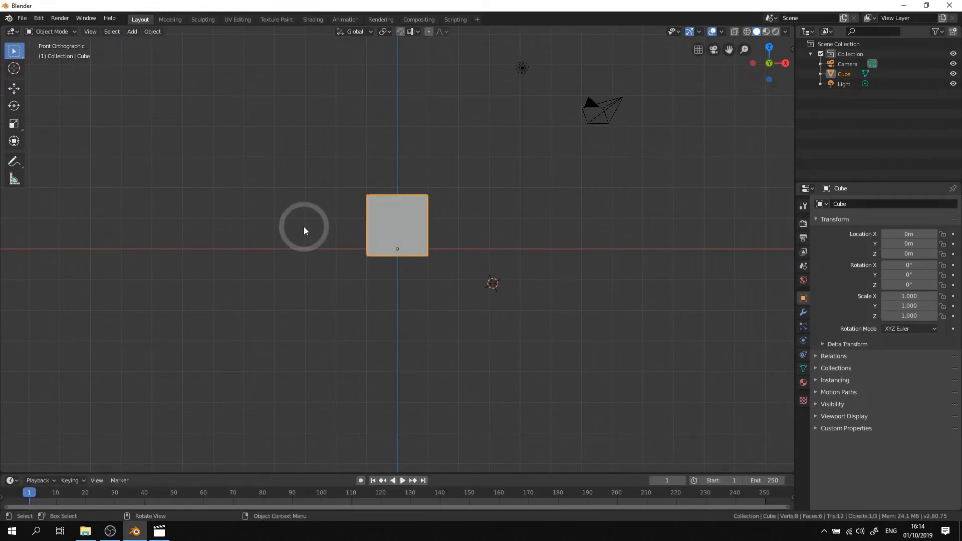
pyautogui.press('r')
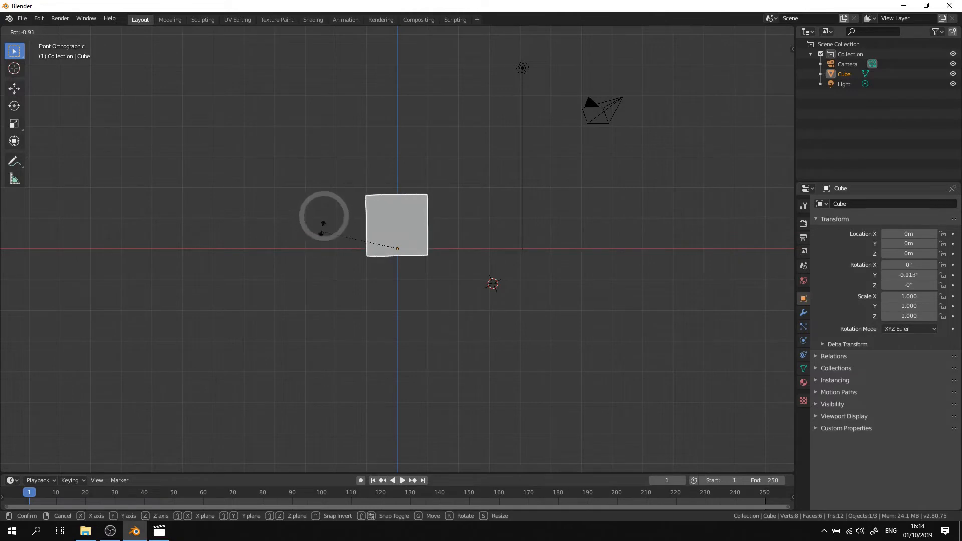
pyautogui.press('Escape')
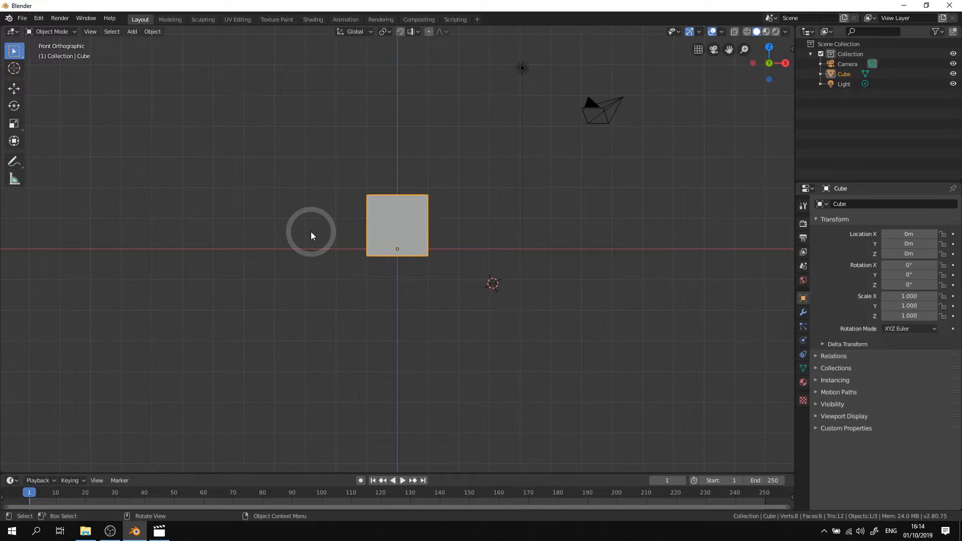
pyautogui.press('Tab')
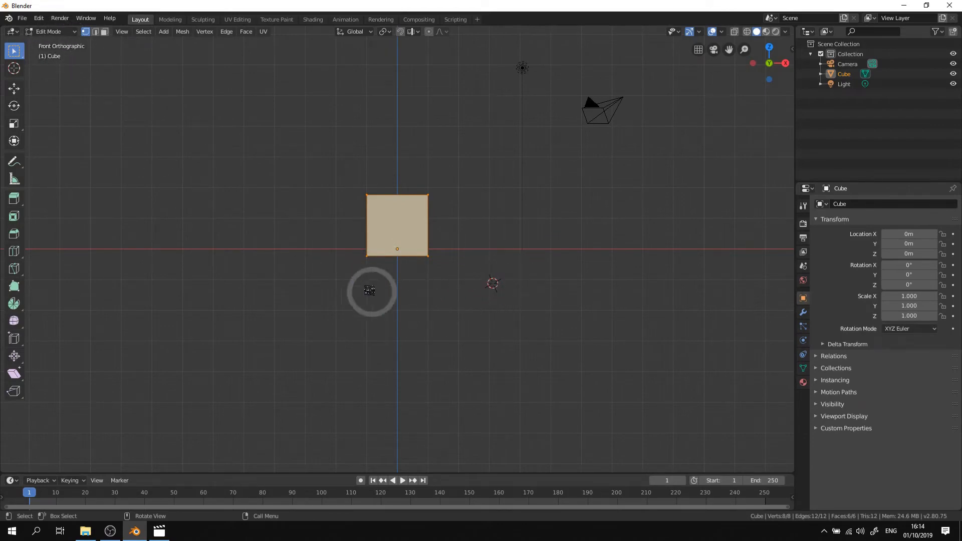
# Step: Compare the cube's transform properties shown in Edit Mode with those shown in Object Mode
pyautogui.moveTo(369, 288); pyautogui.dragTo(337, 315, button='middle')
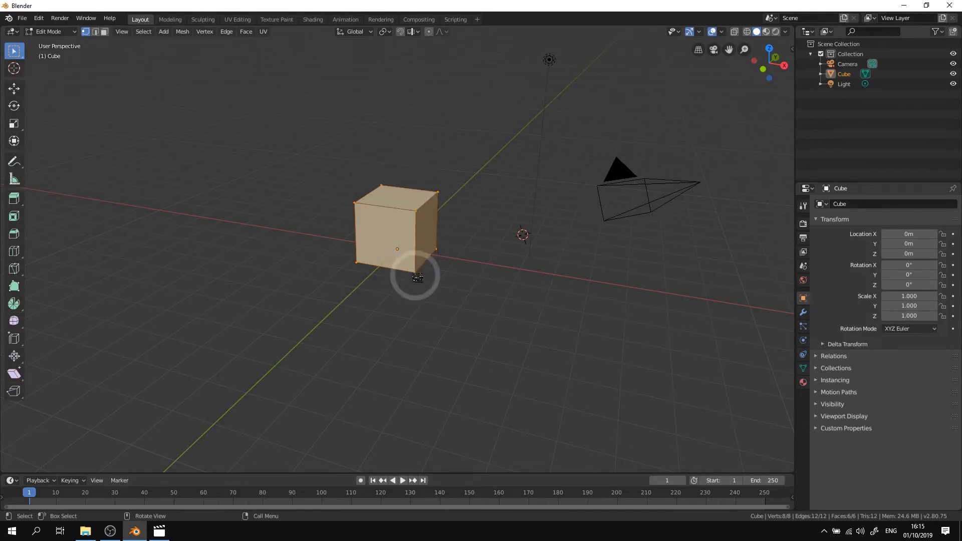
pyautogui.press('n')
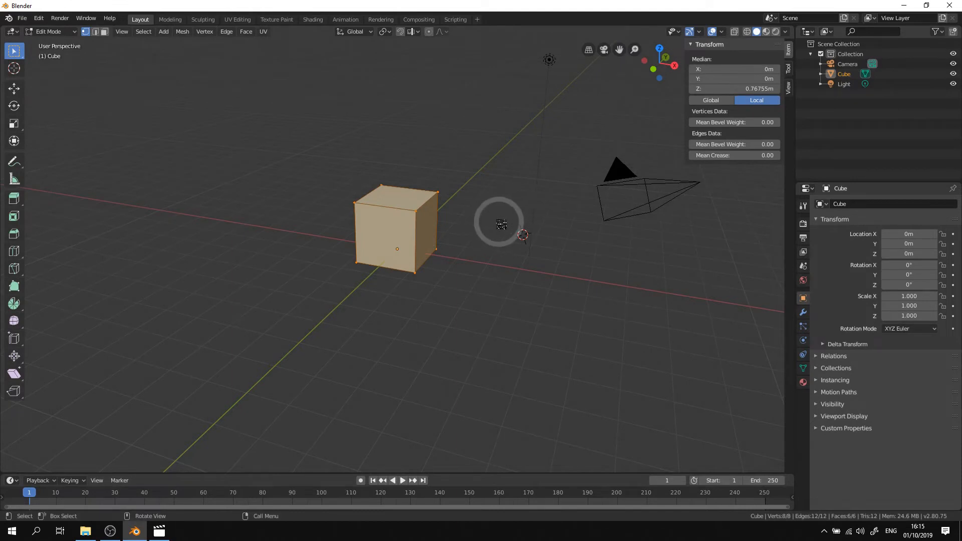
pyautogui.press('Tab')
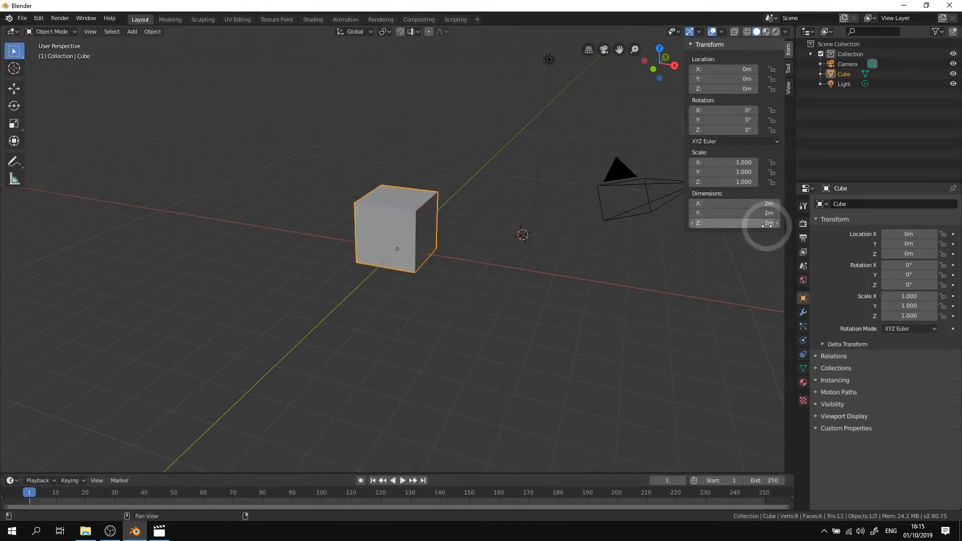
pyautogui.press('Tab')
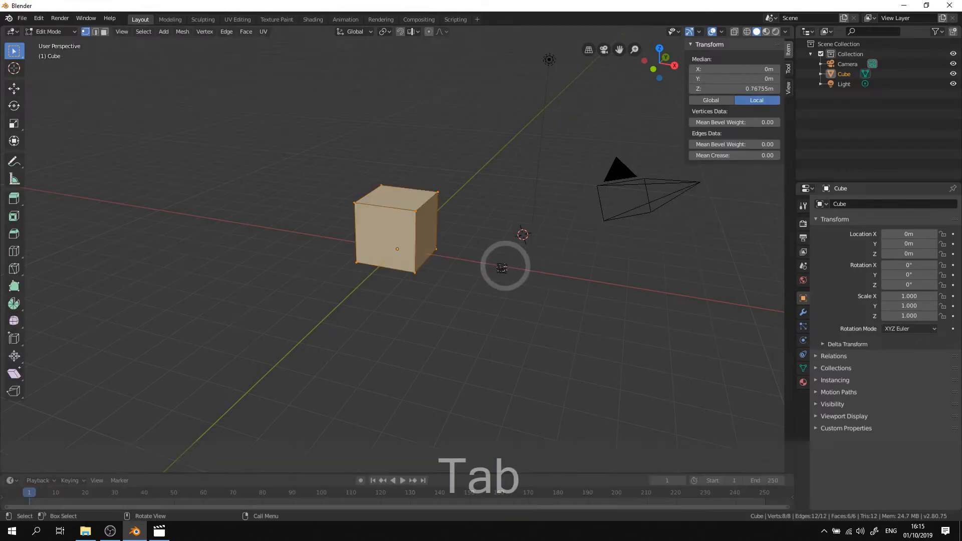
pyautogui.press('n')
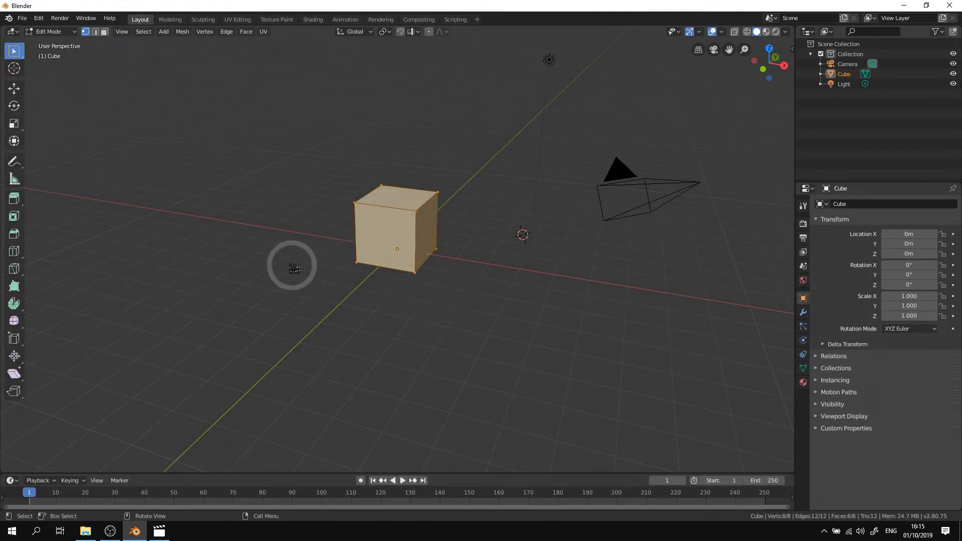
# Step: Add a second cube to the mesh at the 3D cursor and delete its vertices again
pyautogui.hotkey('shift', 'a')
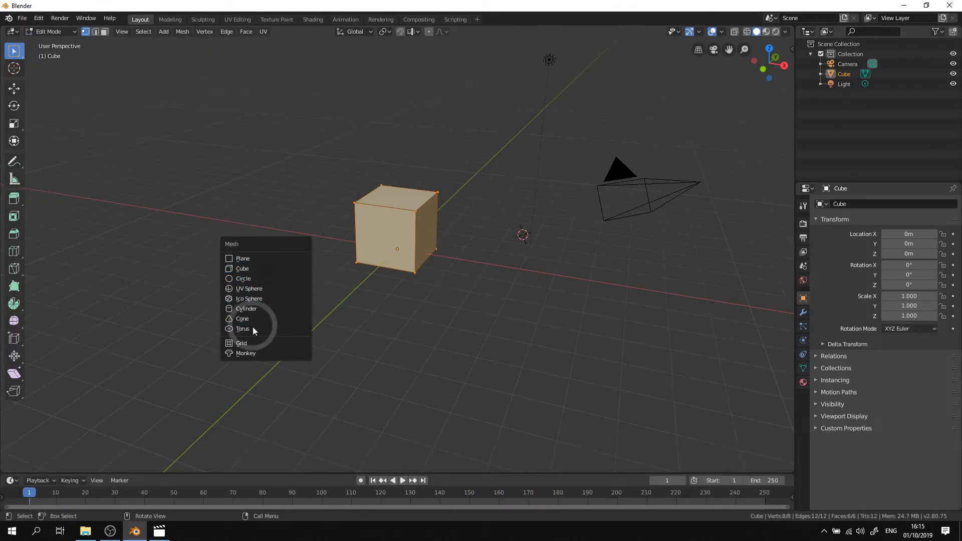
pyautogui.click(247, 273)
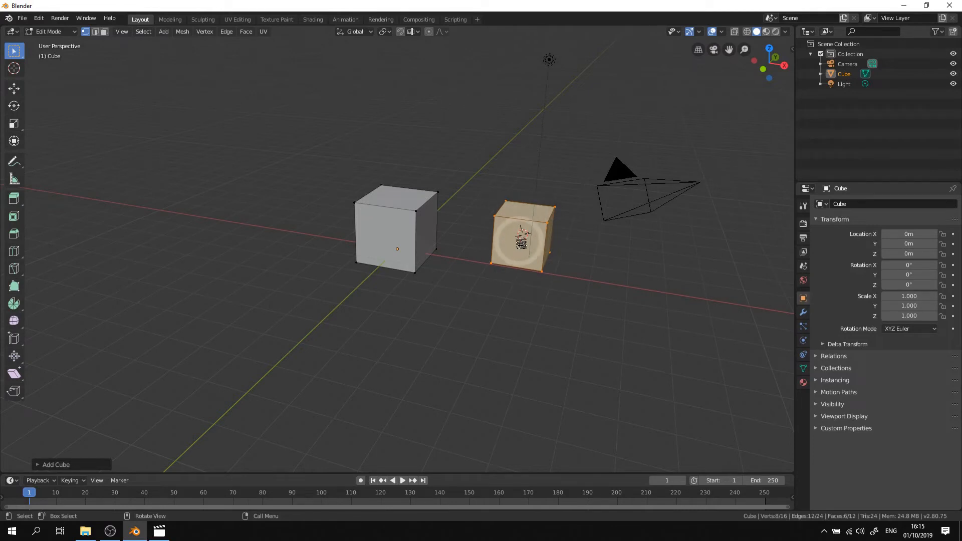
pyautogui.moveTo(521, 240); pyautogui.dragTo(398, 326, button='middle')
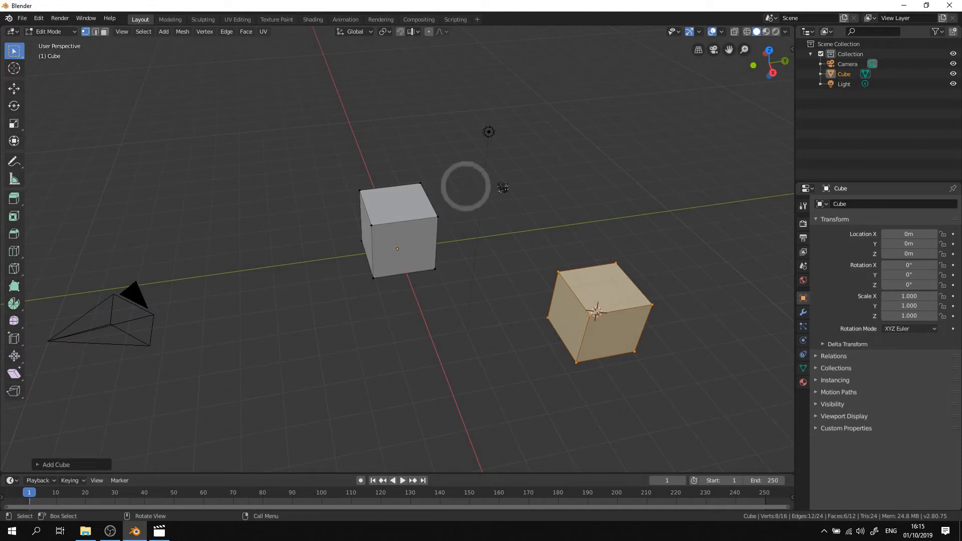
pyautogui.moveTo(276, 333); pyautogui.dragTo(350, 319, button='middle')
pyautogui.press('x')
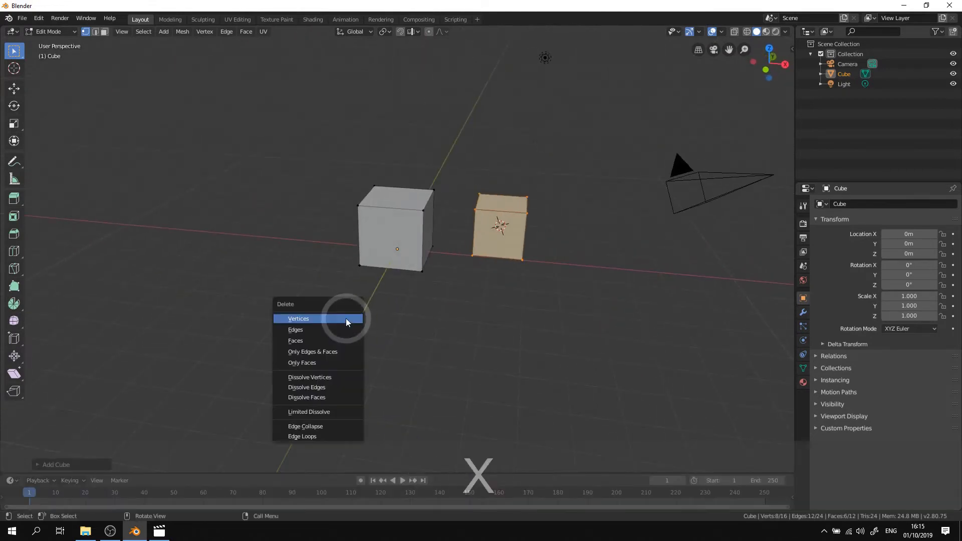
pyautogui.click(304, 319)
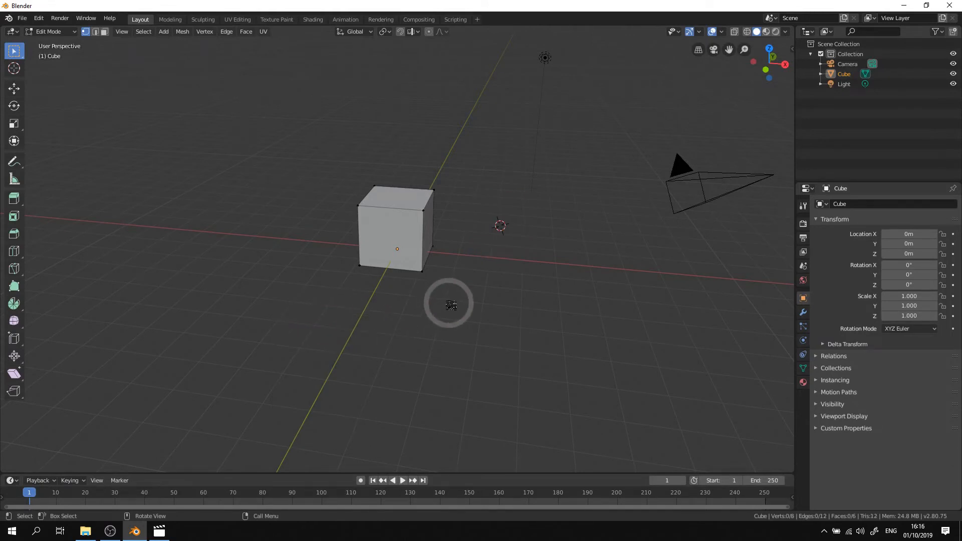
# Step: Select the cube's entire linked mesh from one corner vertex and duplicate it 2 m upward along the Z axis
pyautogui.click(355, 206)
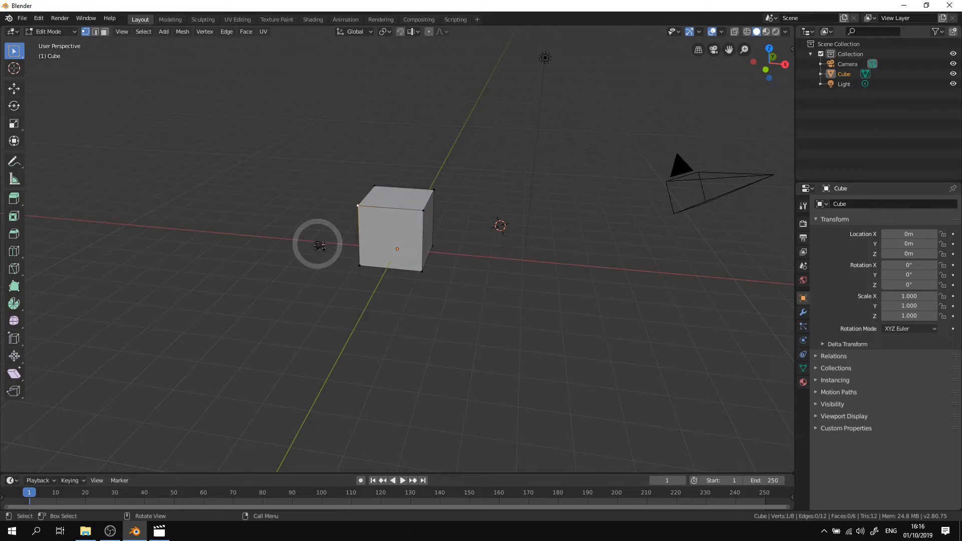
pyautogui.press('ctrl')
pyautogui.hotkey('ctrl', 'l')
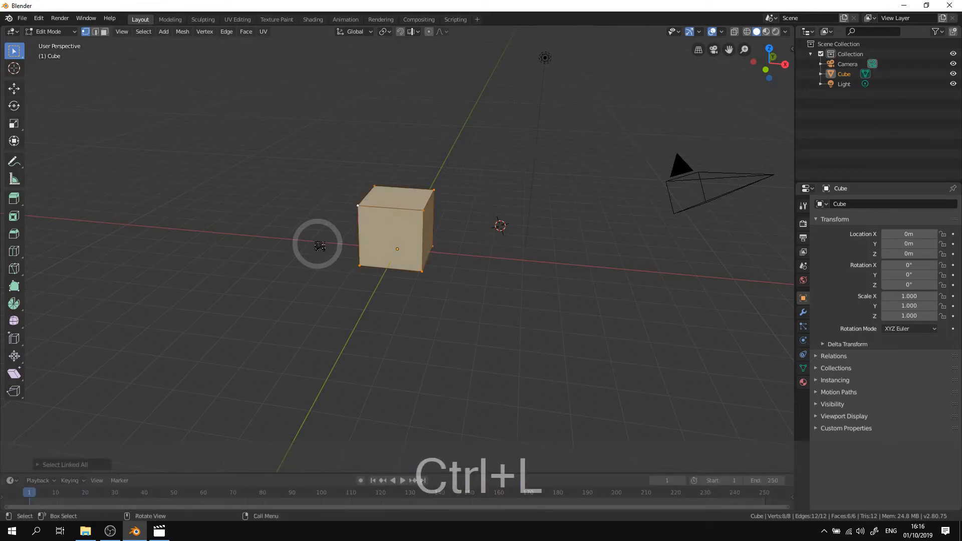
pyautogui.moveTo(384, 304); pyautogui.dragTo(348, 302, button='middle')
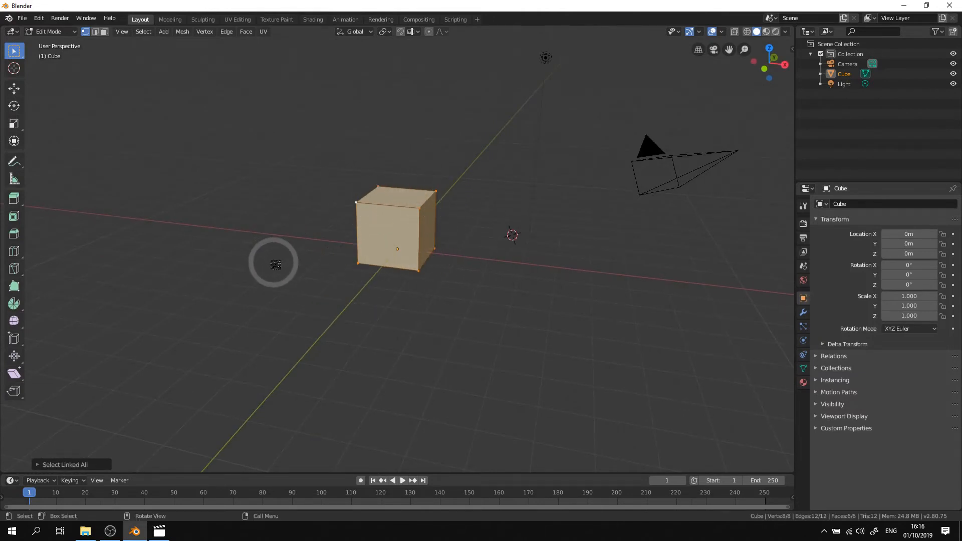
pyautogui.moveTo(275, 265)
pyautogui.mouseDown(button='middle')
pyautogui.moveTo(350, 257)
pyautogui.moveTo(288, 273)
pyautogui.mouseUp(button='middle')
pyautogui.hotkey('shift', 'd')
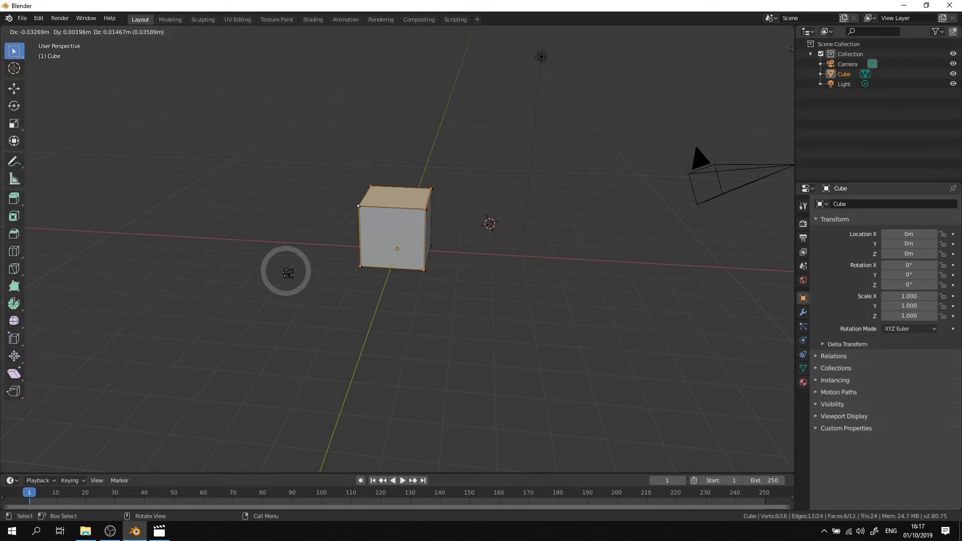
pyautogui.press('z')
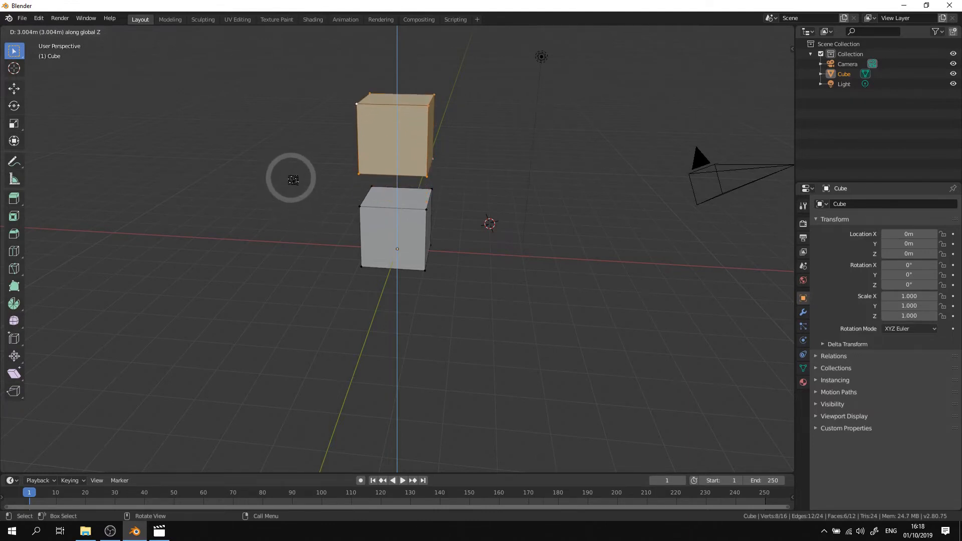
pyautogui.press('KP_2')
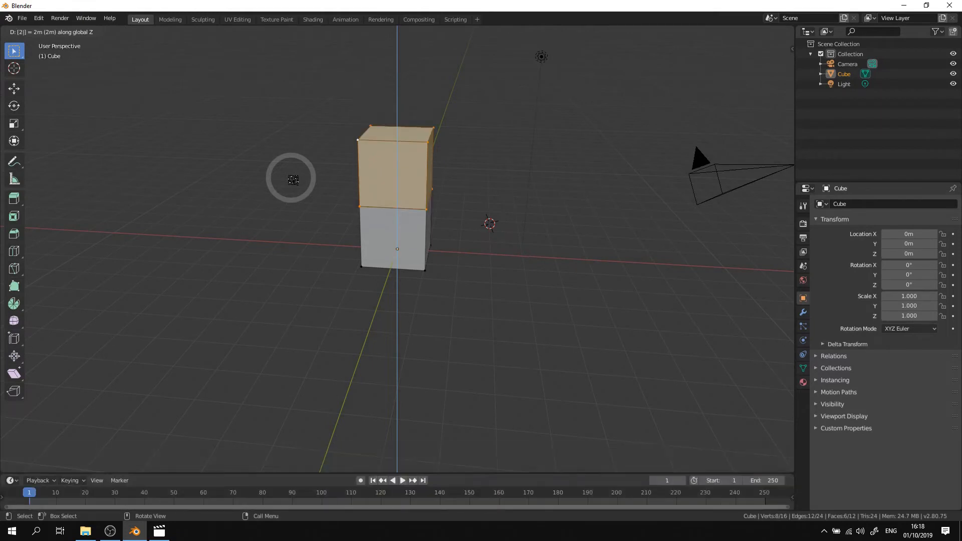
pyautogui.press('Return')
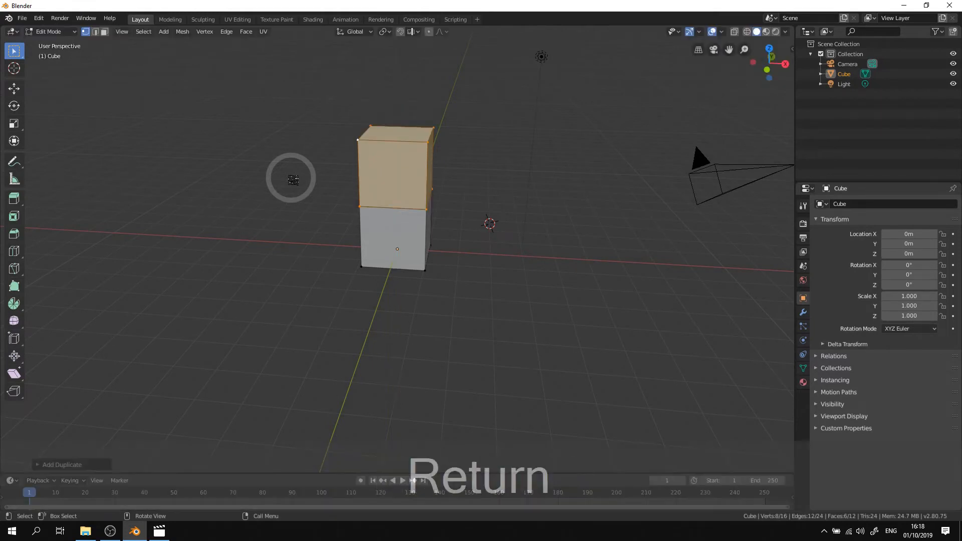
# Step: Scale the upper cube down on X and Y, with Z locked, to turn it into a very thin vertical post
pyautogui.moveTo(345, 201); pyautogui.dragTo(384, 197, button='middle')
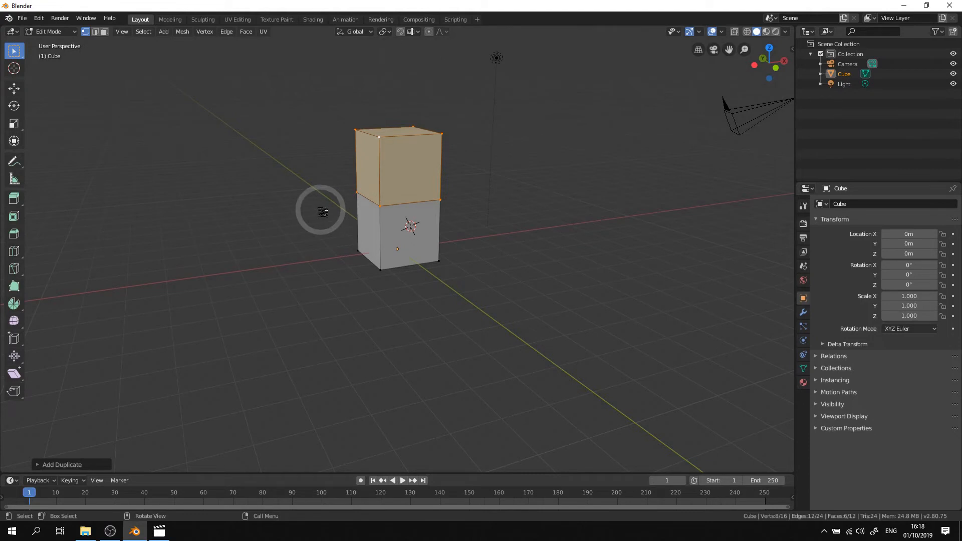
pyautogui.moveTo(393, 209)
pyautogui.mouseDown(button='middle')
pyautogui.moveTo(315, 208)
pyautogui.moveTo(400, 207)
pyautogui.moveTo(379, 204)
pyautogui.mouseUp(button='middle')
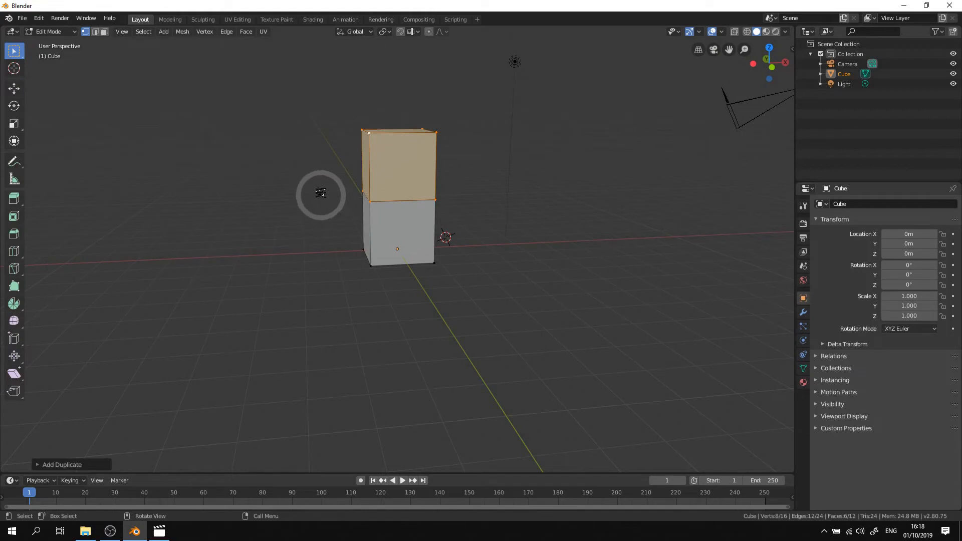
pyautogui.press('s')
pyautogui.hotkey('shift', 'z')
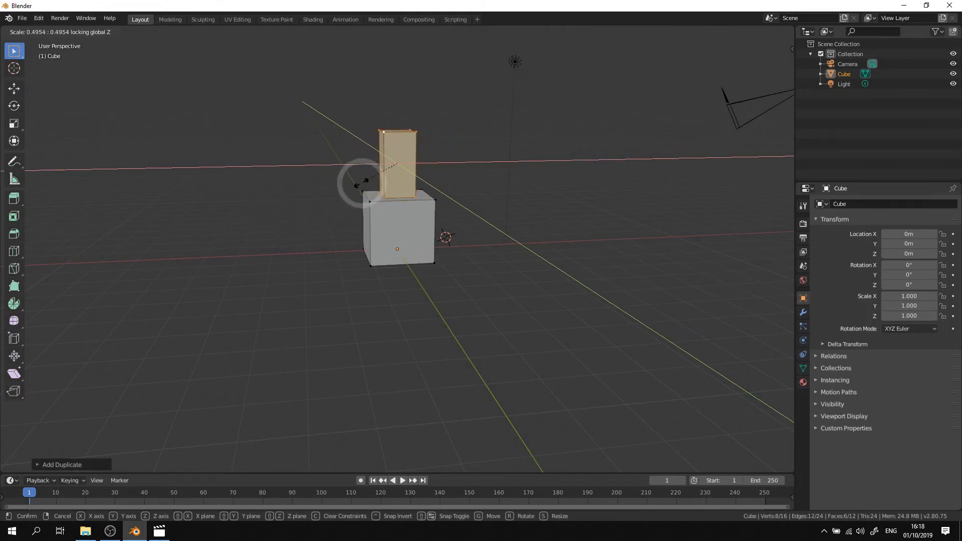
pyautogui.click(397, 165)
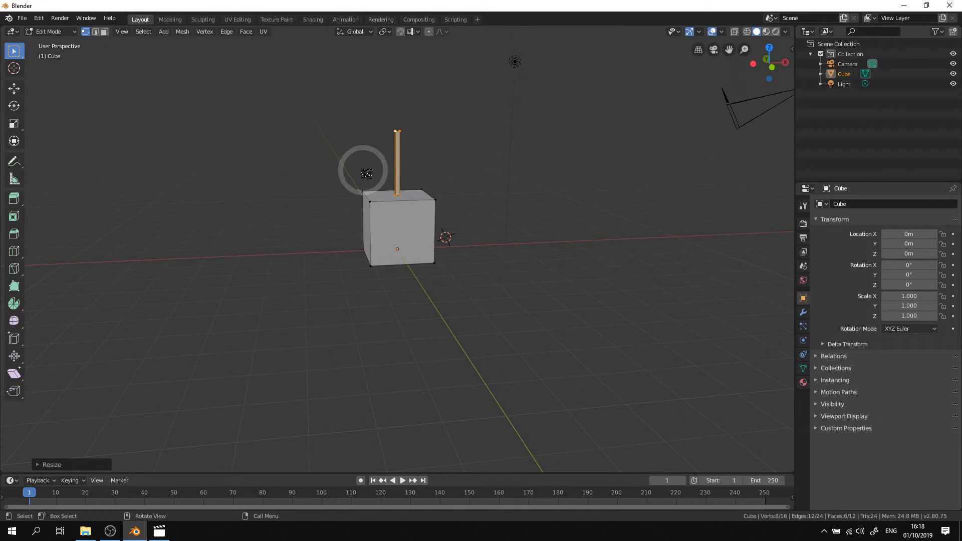
# Step: Thicken the thin post by a factor of about 1.86 on X and Y, keeping its height locked
pyautogui.moveTo(366, 174)
pyautogui.mouseDown(button='middle')
pyautogui.moveTo(339, 172)
pyautogui.moveTo(339, 187)
pyautogui.moveTo(356, 185)
pyautogui.mouseUp(button='middle')
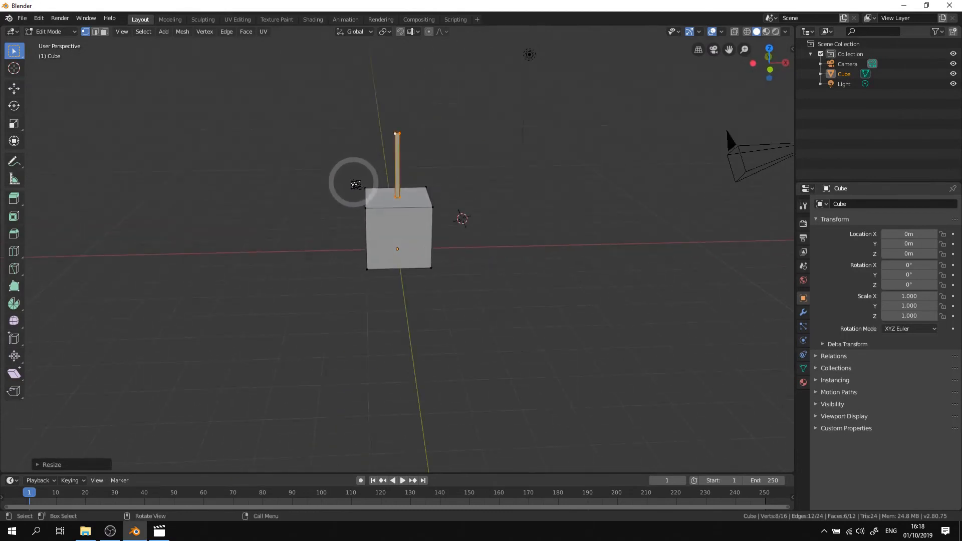
pyautogui.press('KP_1')
pyautogui.press('s')
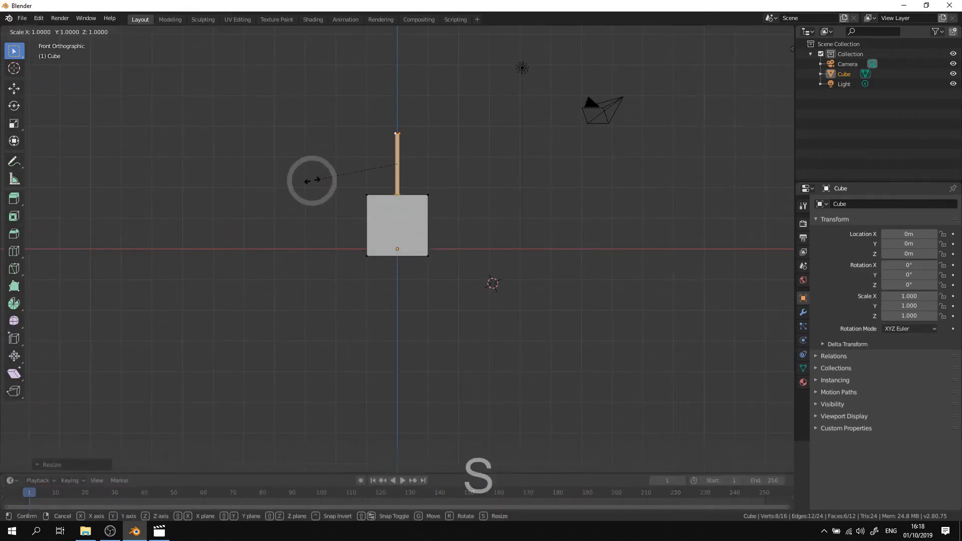
pyautogui.hotkey('shift', 'z')
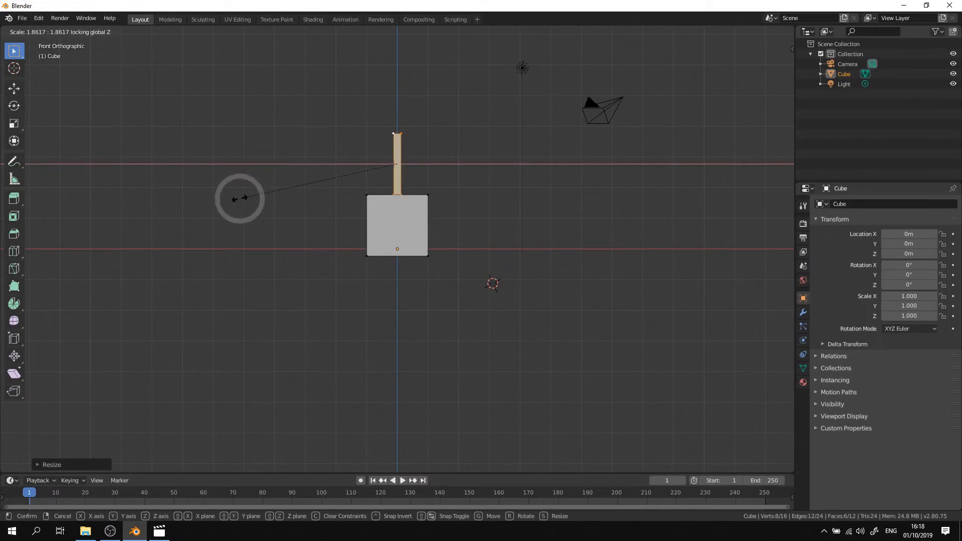
pyautogui.click(246, 198)
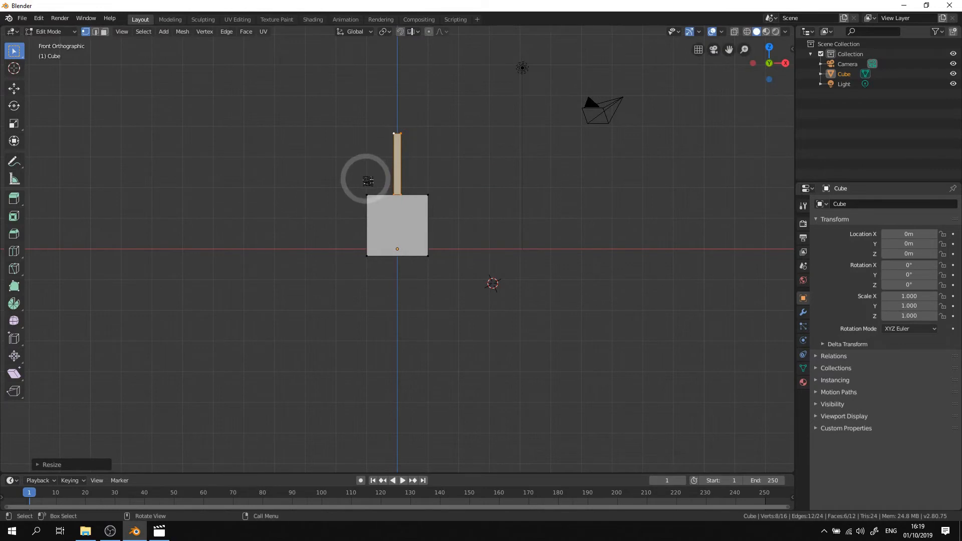
# Step: Move the post about 0.69 m in the negative X direction, toward the edge of the base cube
pyautogui.moveTo(351, 179); pyautogui.dragTo(315, 217, button='middle')
pyautogui.press('KP_5')
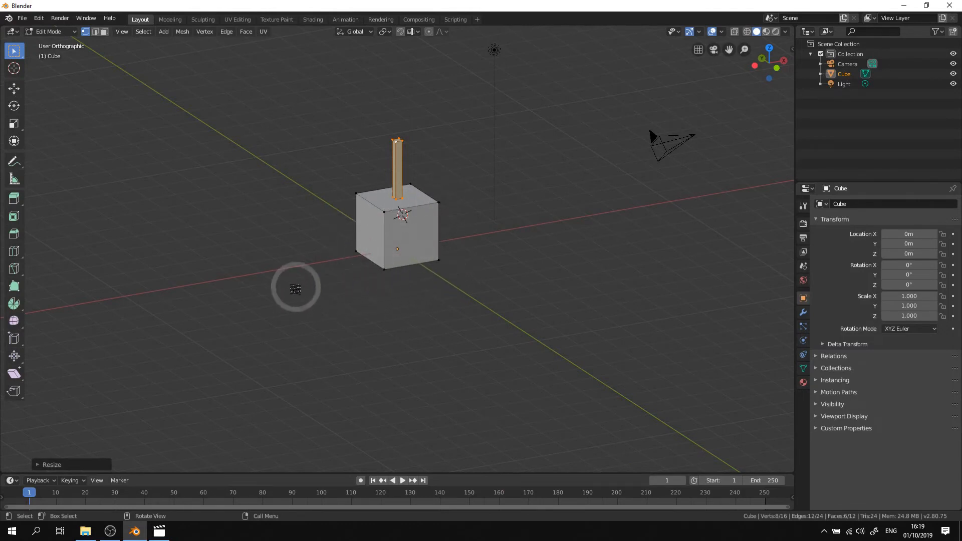
pyautogui.moveTo(288, 262); pyautogui.dragTo(274, 278, button='middle')
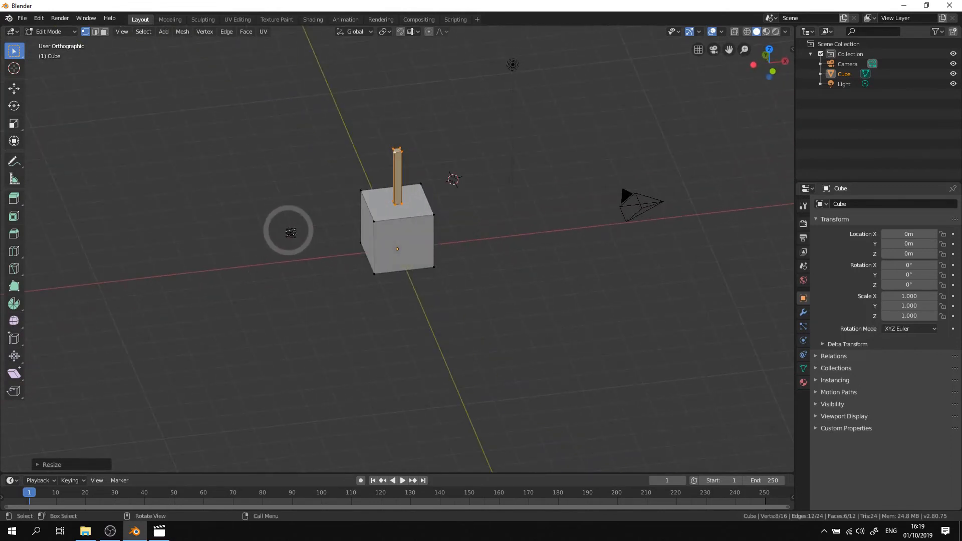
pyautogui.press('KP_5')
pyautogui.press('KP_5')
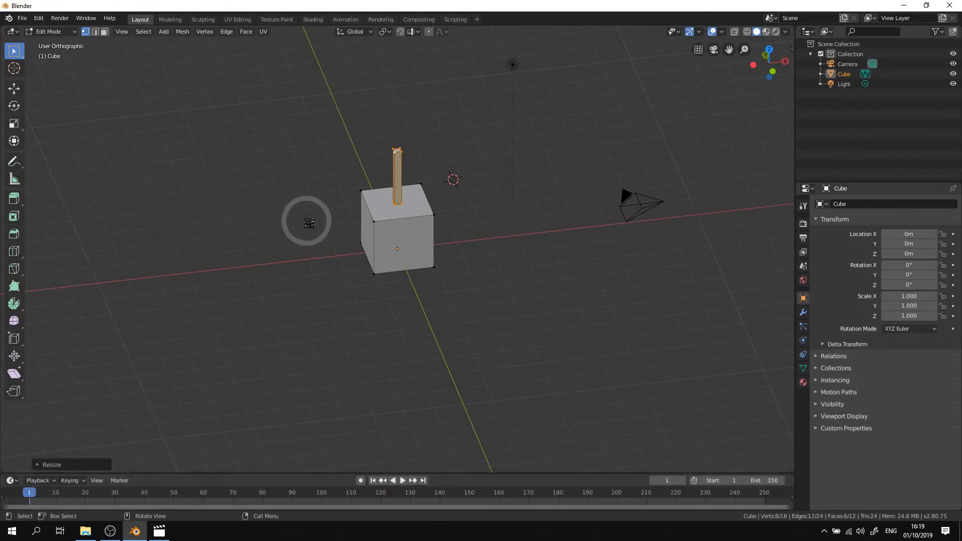
pyautogui.press('g')
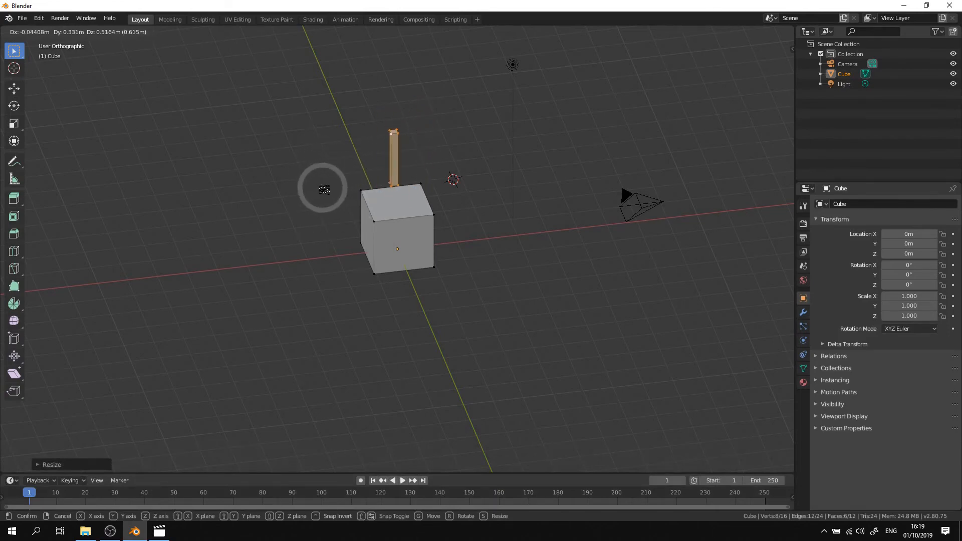
pyautogui.press('x')
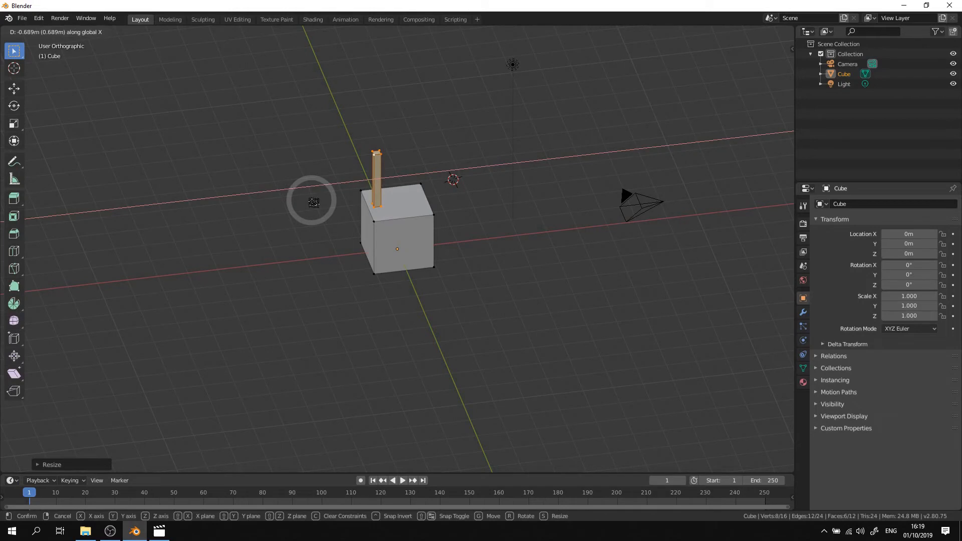
pyautogui.click(311, 202)
# Step: From front view, duplicate the post about 1.45 m along X toward the opposite edge of the base cube
pyautogui.press('KP_1')
pyautogui.press('KP_4')
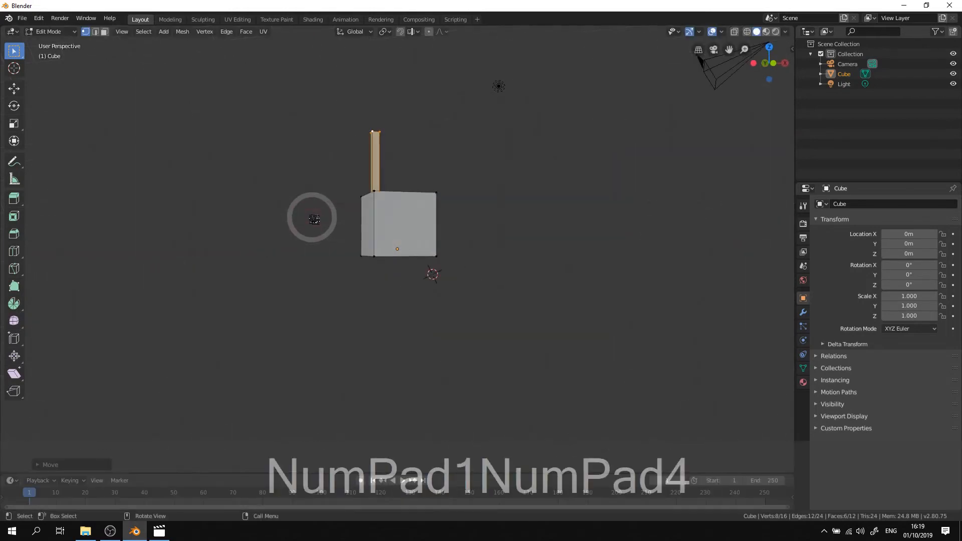
pyautogui.press('KP_1')
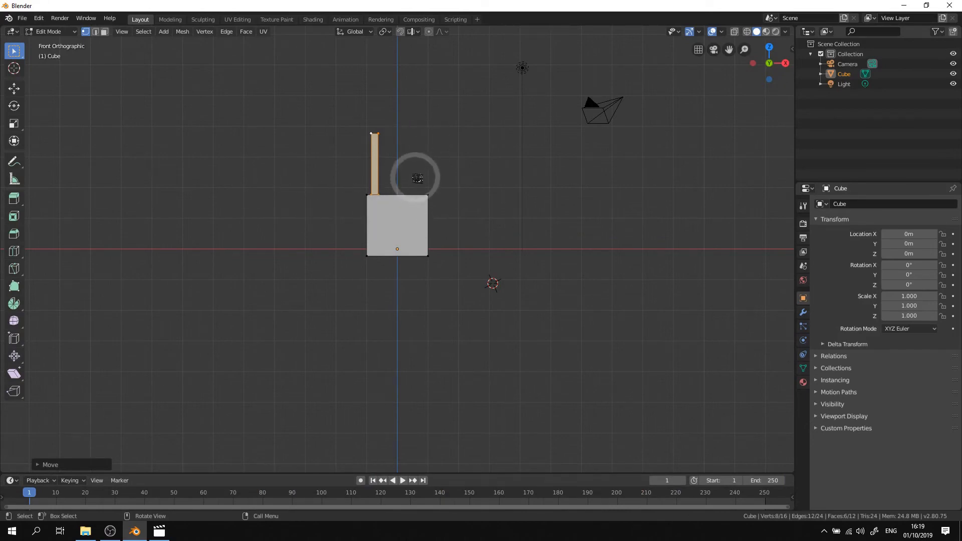
pyautogui.hotkey('shift', 'd')
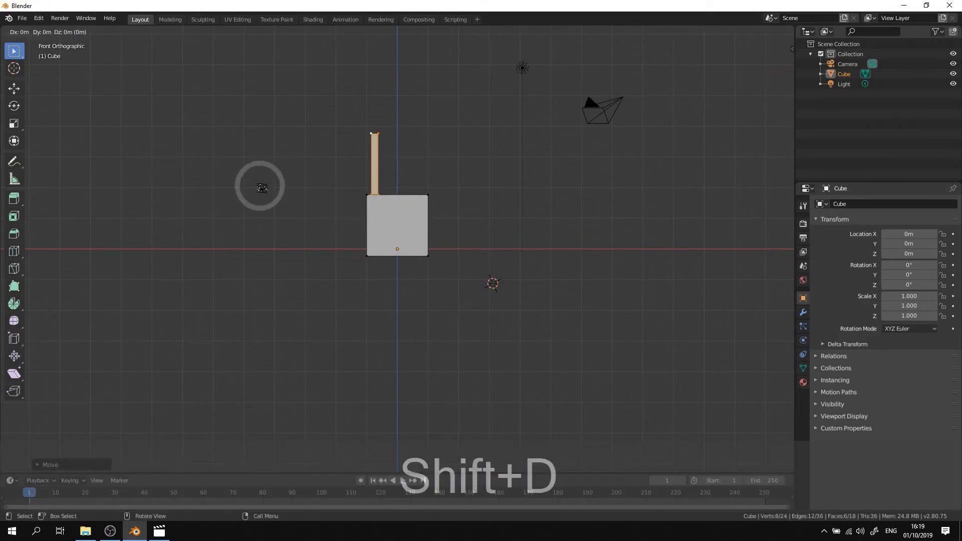
pyautogui.press('x')
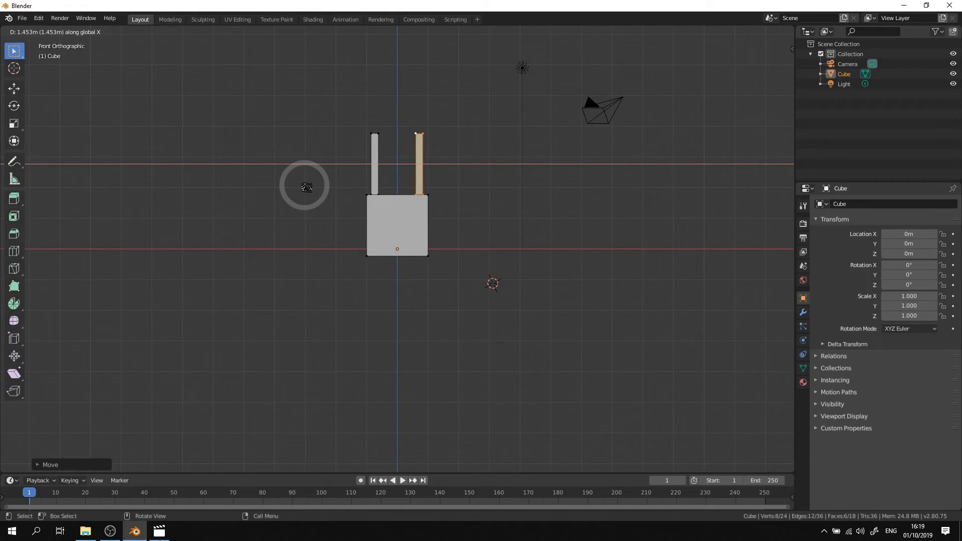
pyautogui.click(306, 187)
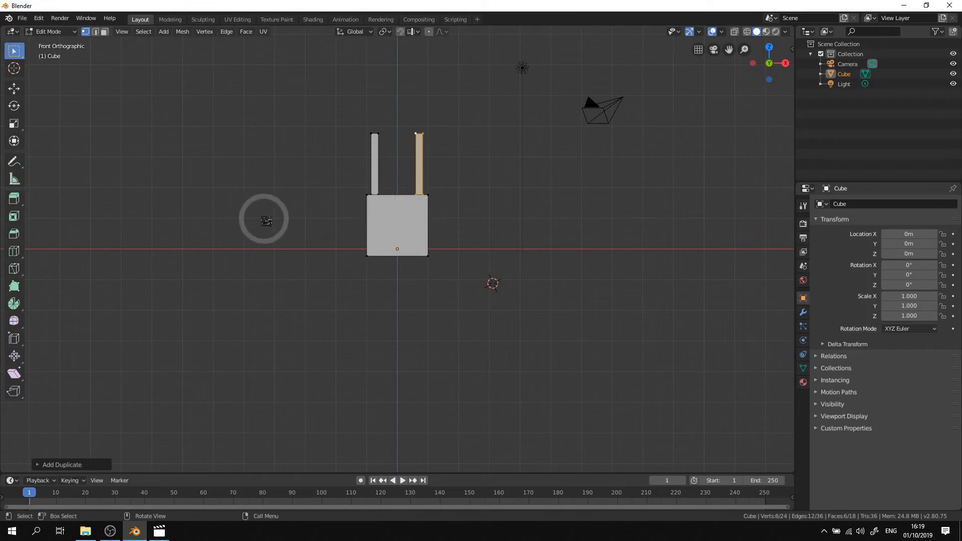
# Step: Select the base cube's linked geometry from one corner vertex and duplicate it about 3.5 m up along Z, over the posts
pyautogui.moveTo(318, 217); pyautogui.dragTo(285, 262, button='middle')
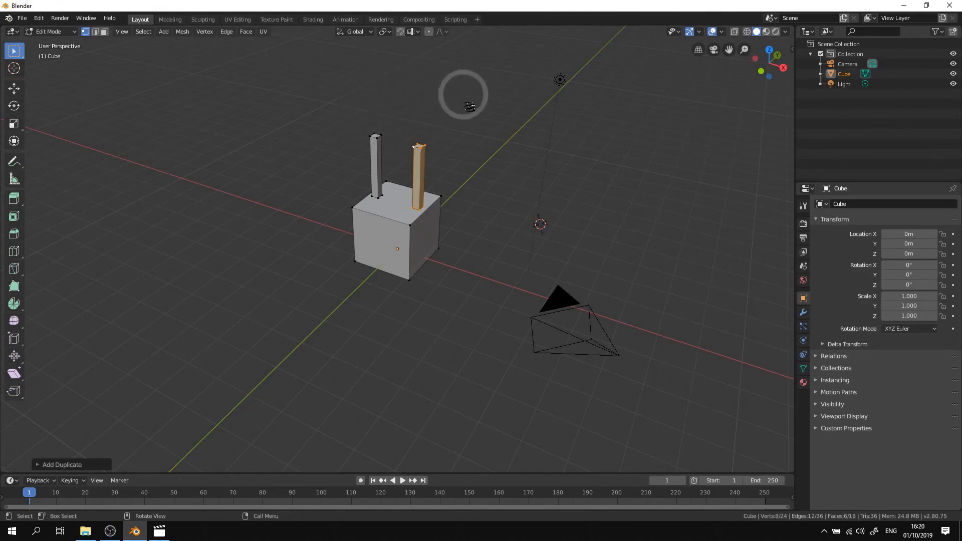
pyautogui.click(355, 211)
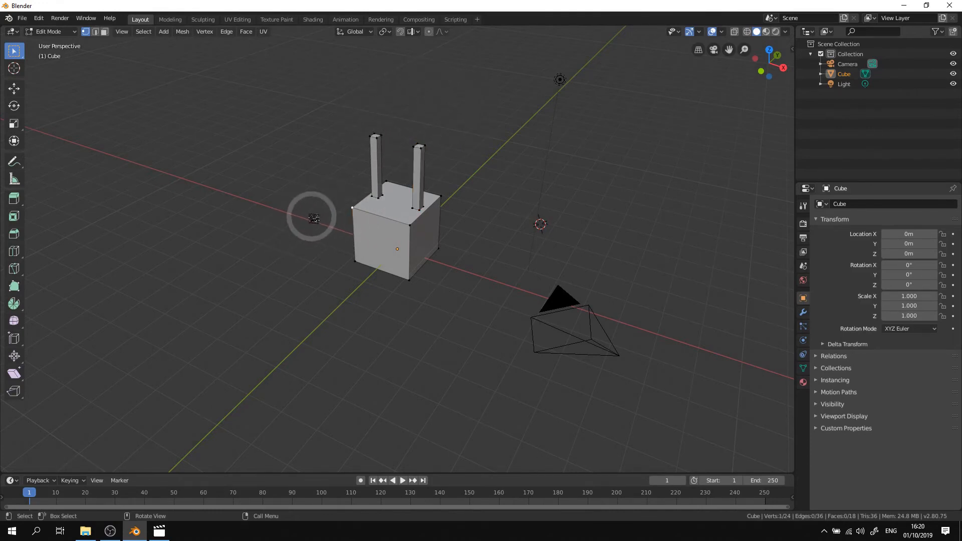
pyautogui.hotkey('ctrl', 'l')
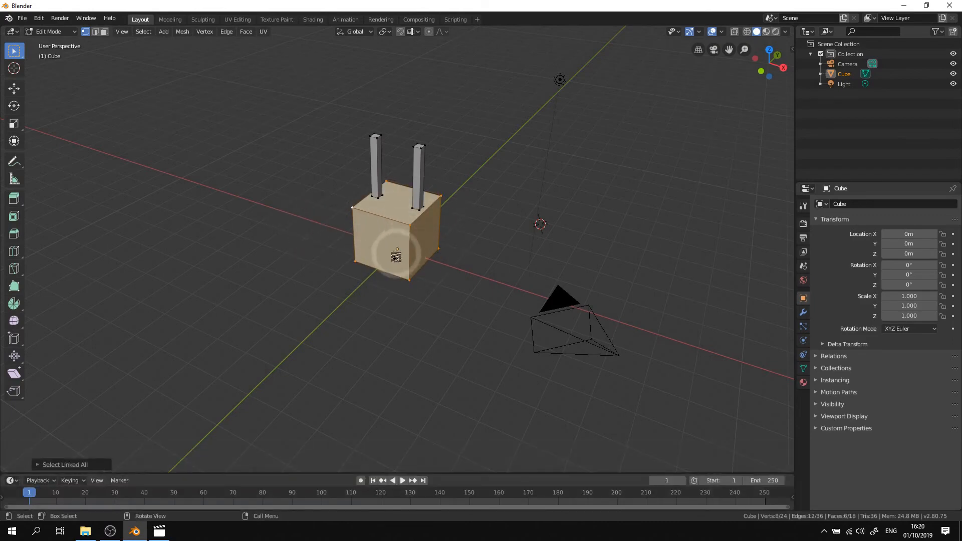
pyautogui.hotkey('ctrl', 'l')
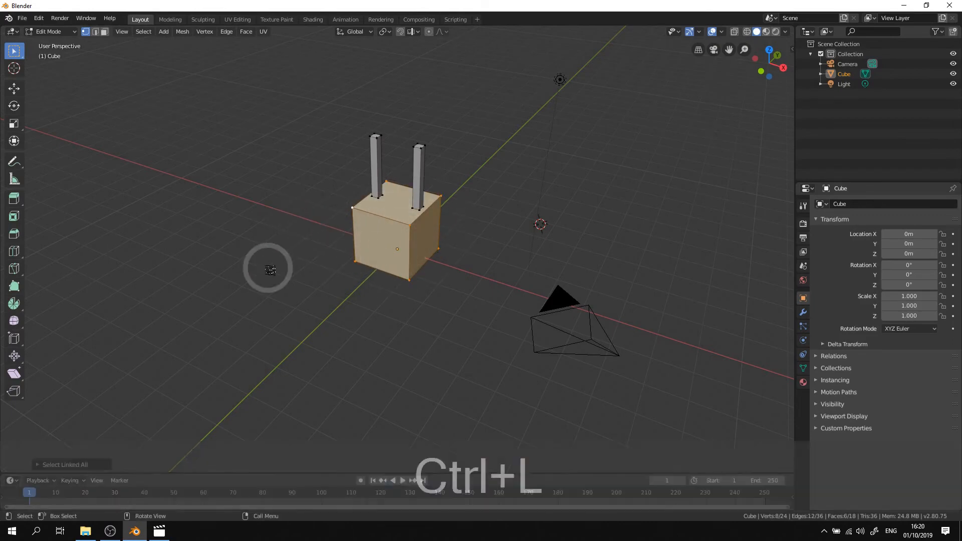
pyautogui.press('KP_1')
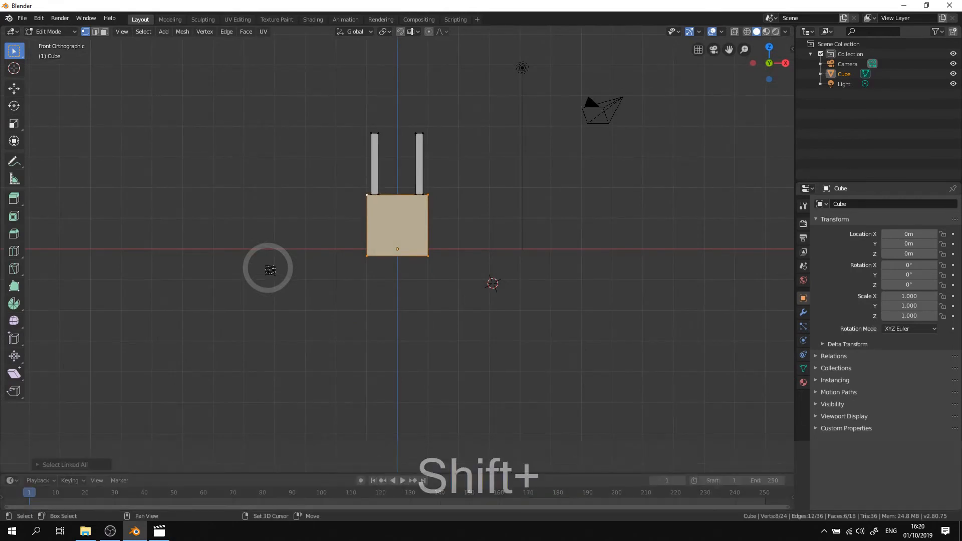
pyautogui.hotkey('shift', 'd')
pyautogui.press('z')
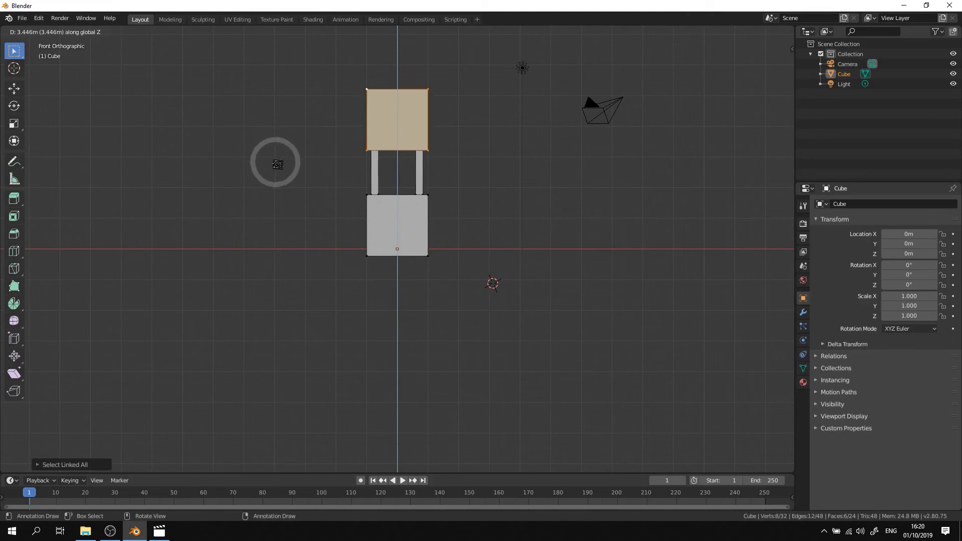
pyautogui.click(277, 161)
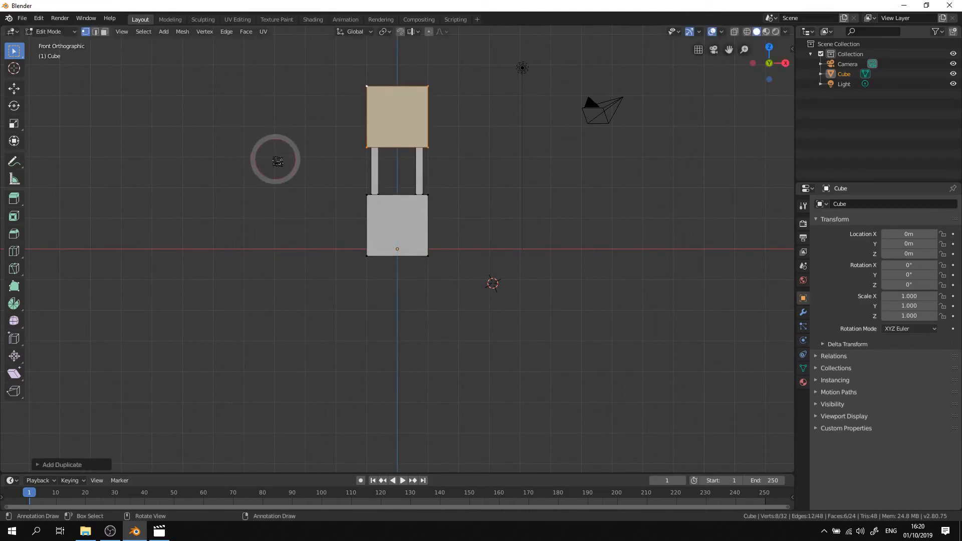
# Step: In face select mode, scale the uppermost cube's top face along Y into a narrow roof ridge
pyautogui.moveTo(290, 193); pyautogui.dragTo(308, 268, button='middle')
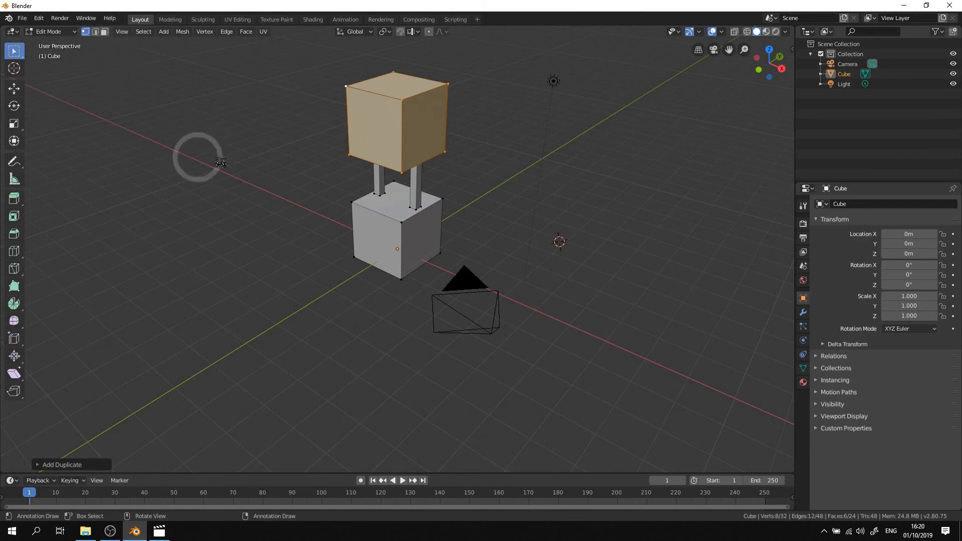
pyautogui.press('3')
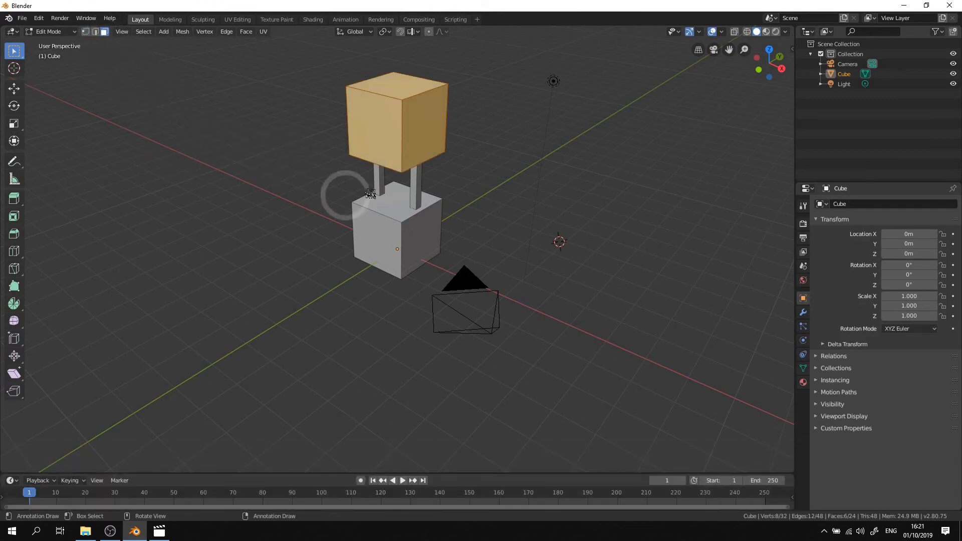
pyautogui.click(399, 83)
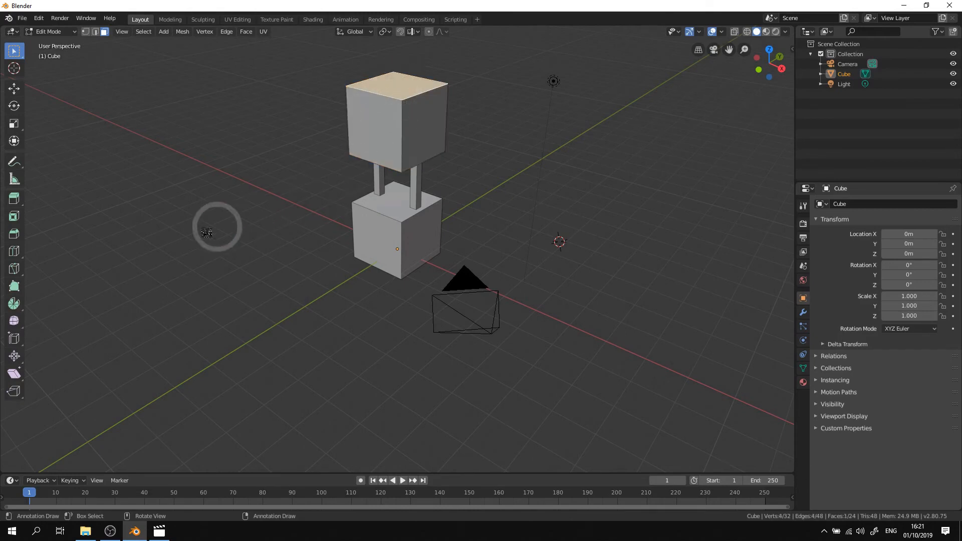
pyautogui.press('s')
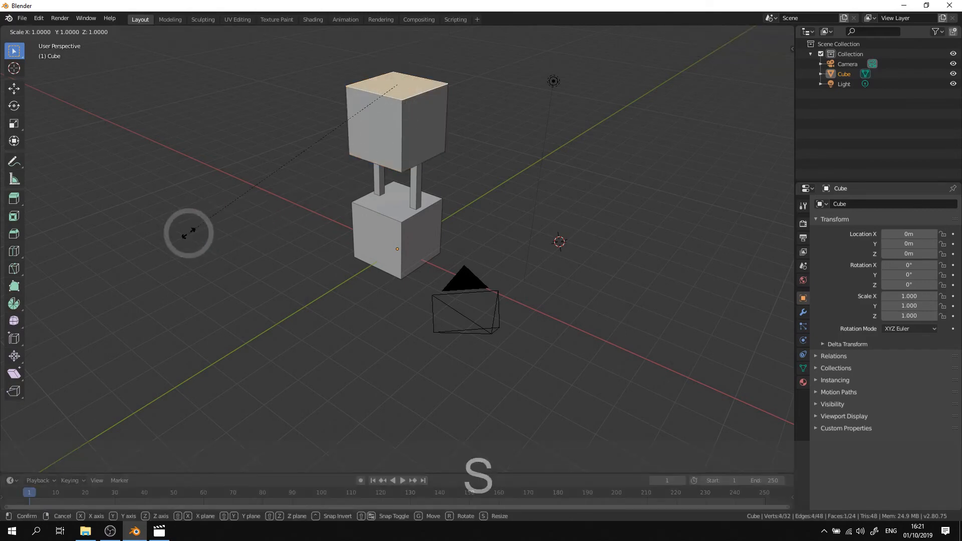
pyautogui.press('y')
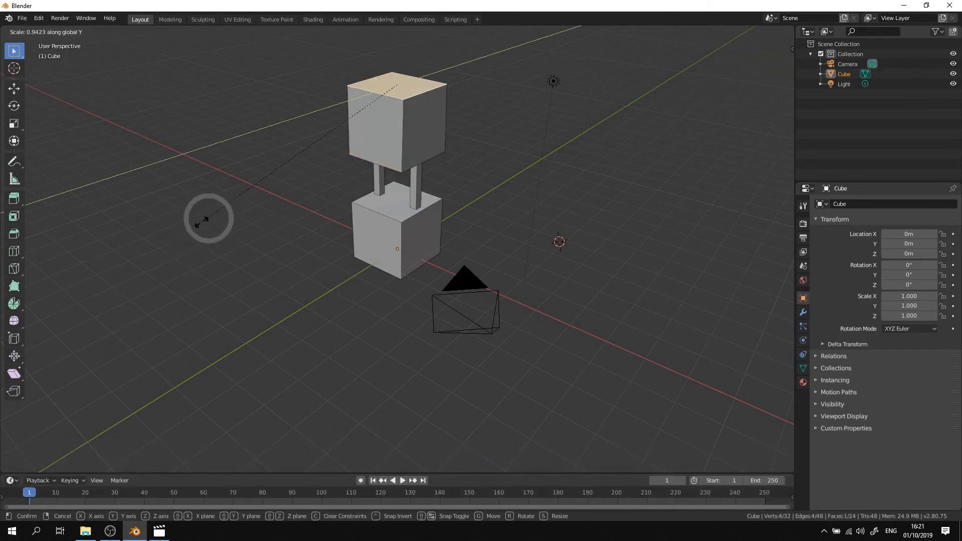
pyautogui.click(365, 111)
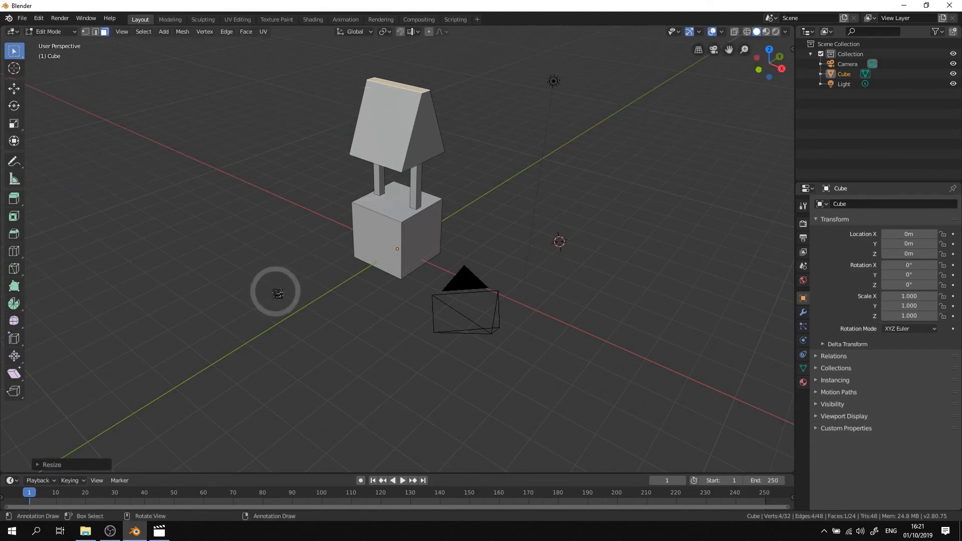
# Step: From right view, move the roof's top ridge face down about 0.7 m along Z to flatten the roof
pyautogui.moveTo(278, 293)
pyautogui.mouseDown(button='middle')
pyautogui.moveTo(417, 279)
pyautogui.moveTo(343, 296)
pyautogui.moveTo(257, 278)
pyautogui.moveTo(265, 291)
pyautogui.moveTo(282, 288)
pyautogui.moveTo(262, 294)
pyautogui.mouseUp(button='middle')
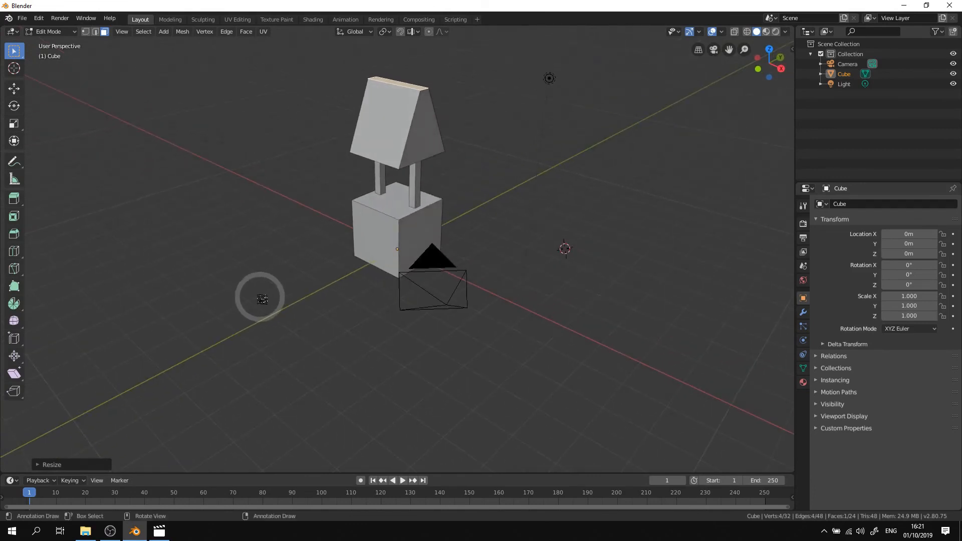
pyautogui.press('KP_3')
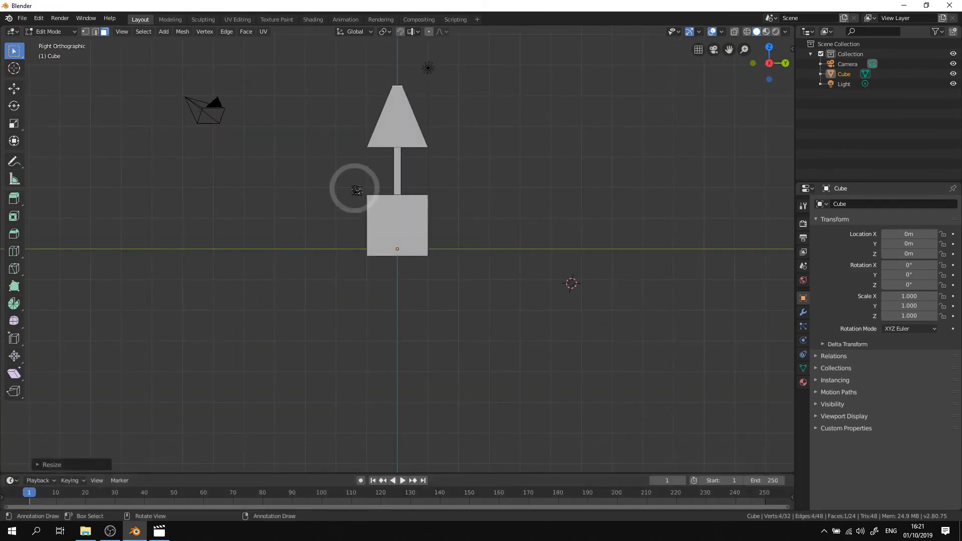
pyautogui.press('g')
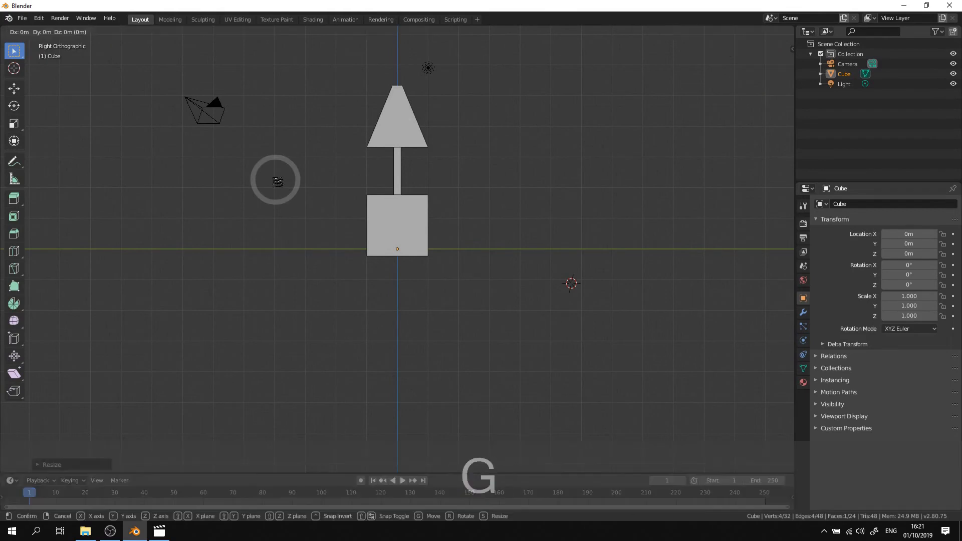
pyautogui.press('z')
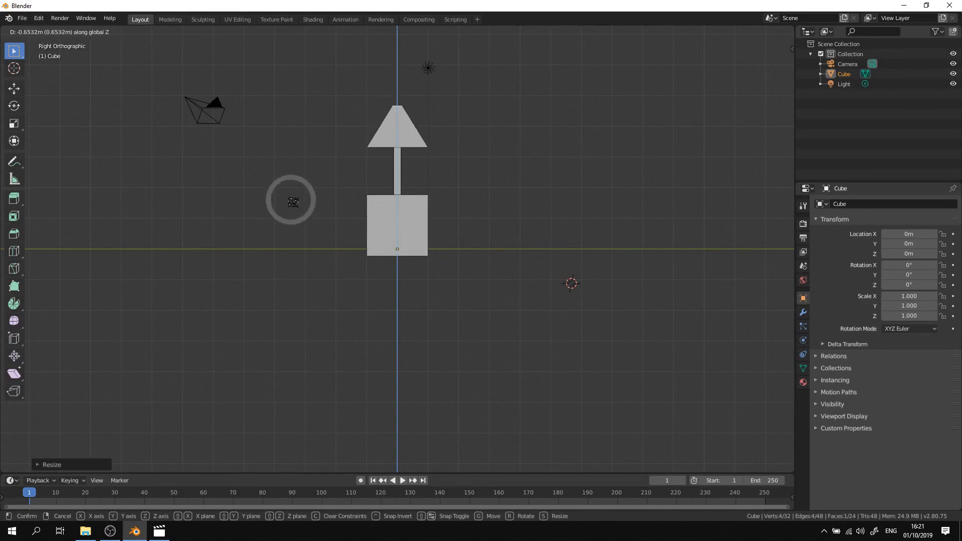
pyautogui.click(294, 204)
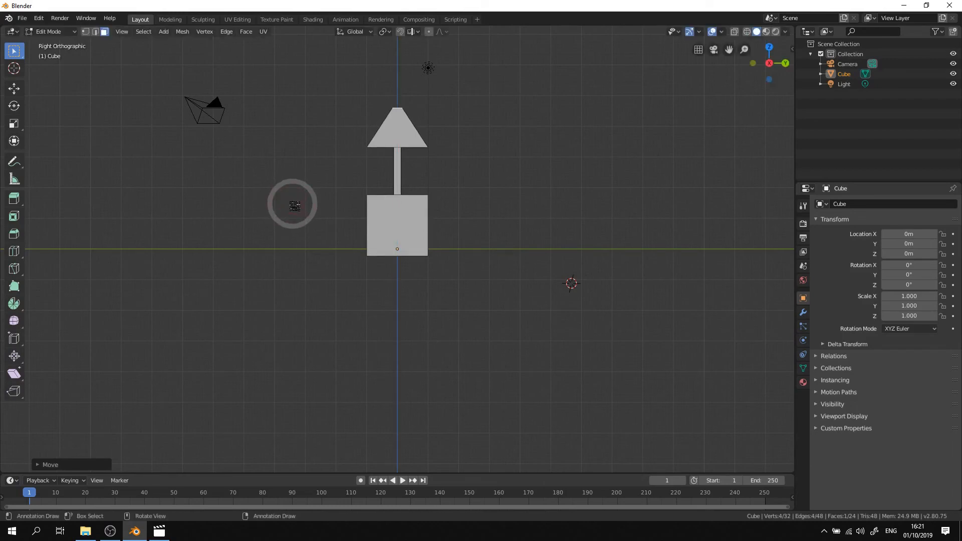
pyautogui.moveTo(279, 221); pyautogui.dragTo(492, 254, button='middle')
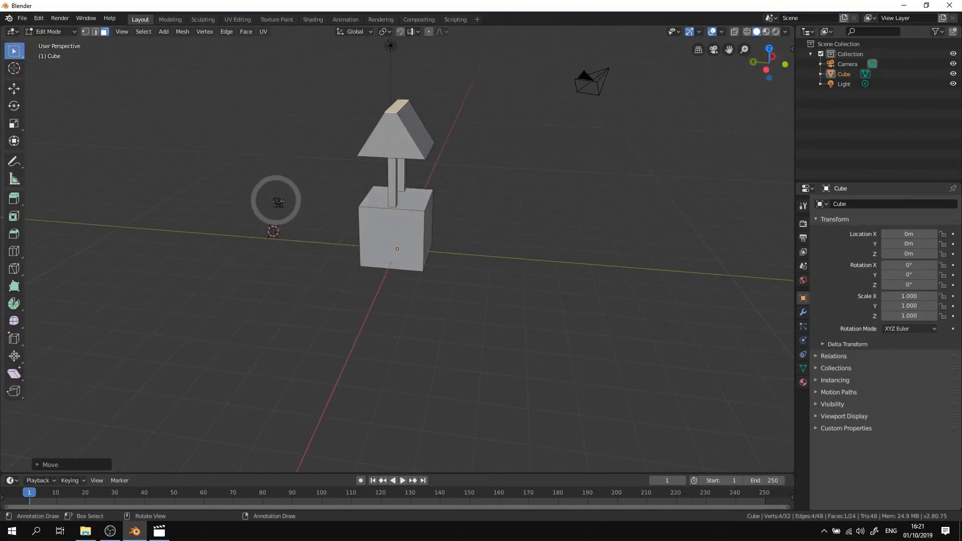
# Step: Return to Object Mode and examine the finished well's base, posts and roof from several angles
pyautogui.press('Tab')
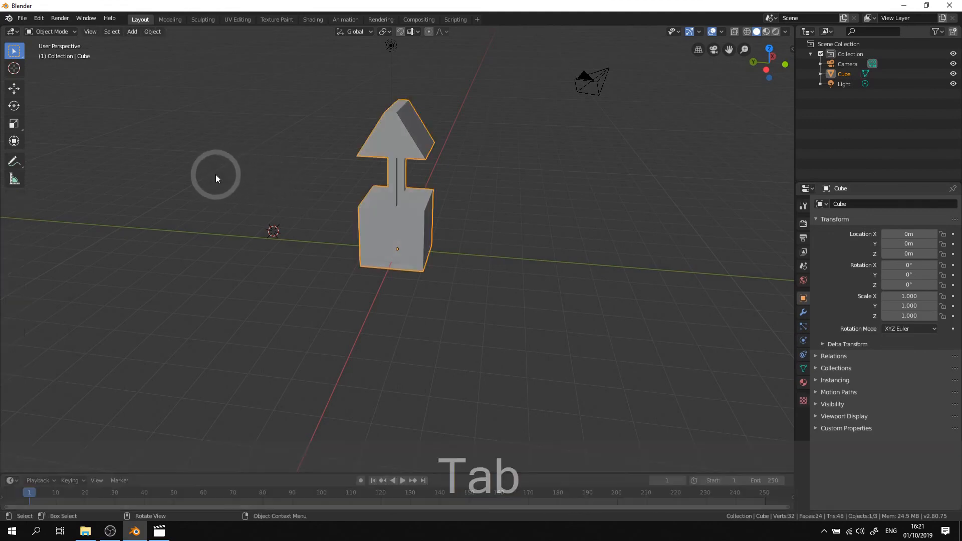
pyautogui.moveTo(216, 178); pyautogui.dragTo(129, 200, button='middle')
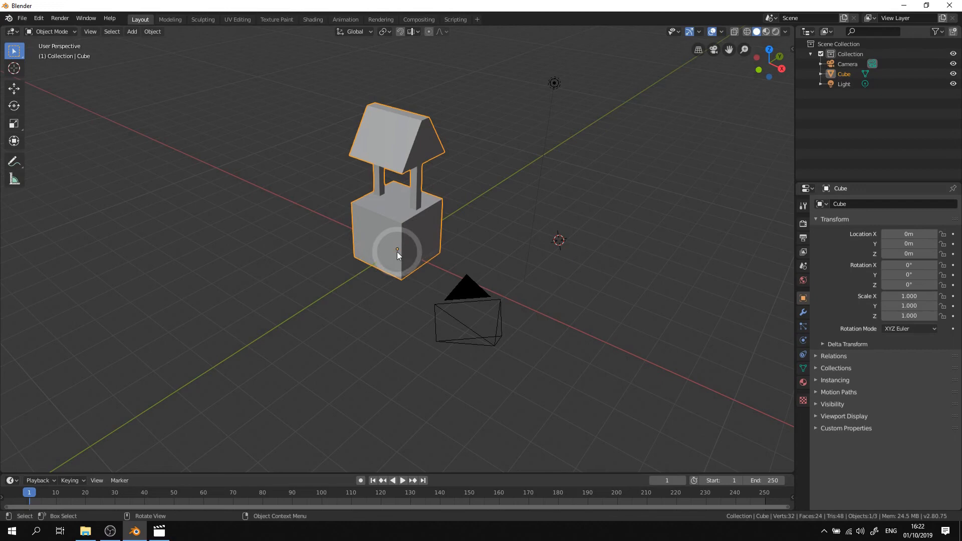
pyautogui.moveTo(401, 269)
pyautogui.mouseDown(button='middle')
pyautogui.moveTo(395, 273)
pyautogui.moveTo(398, 264)
pyautogui.mouseUp(button='middle')
pyautogui.keyDown('shift'); pyautogui.moveTo(348, 227); pyautogui.dragTo(430, 248, button='middle'); pyautogui.keyUp('shift')
pyautogui.keyDown('shift'); pyautogui.moveTo(430, 254); pyautogui.dragTo(311, 280, button='middle'); pyautogui.keyUp('shift')
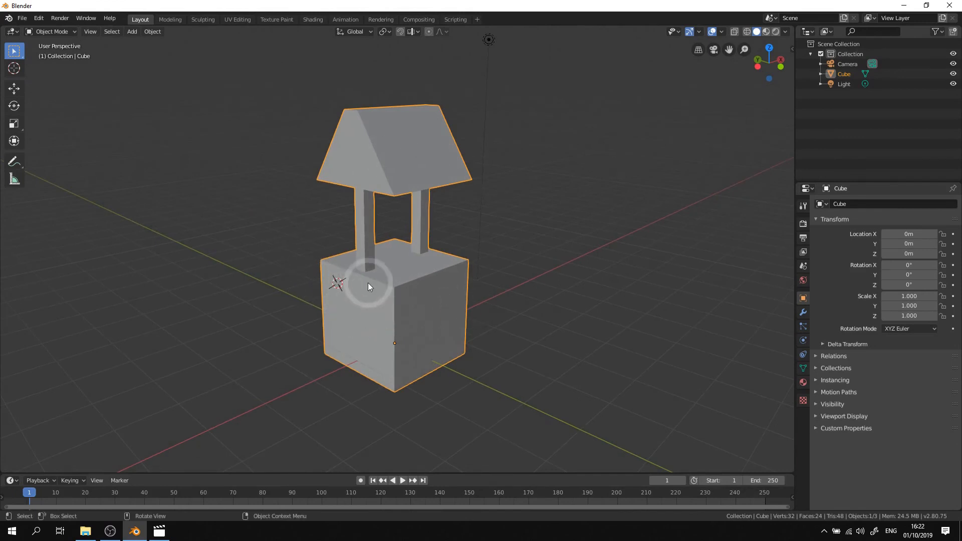
pyautogui.press('KP_5')
pyautogui.press('KP_5')
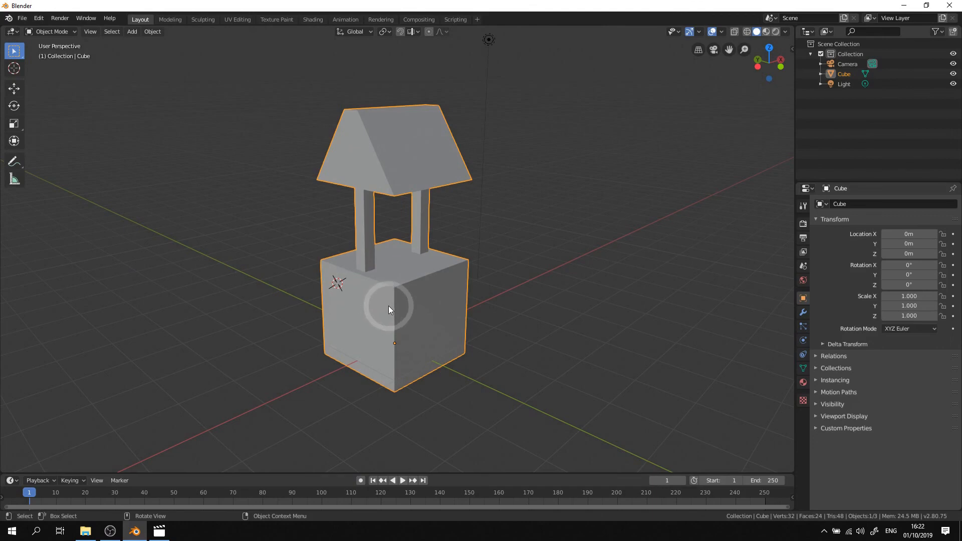
pyautogui.hotkey('alt', 'Tab')
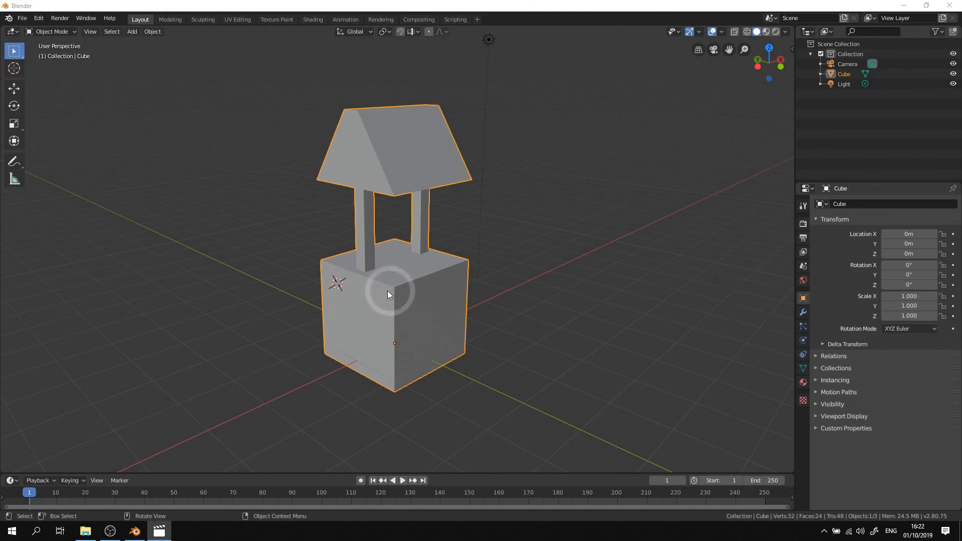
# Step: Save the scene in the Documents folder as 10 Well BoxModel.blend
pyautogui.click(23, 18)
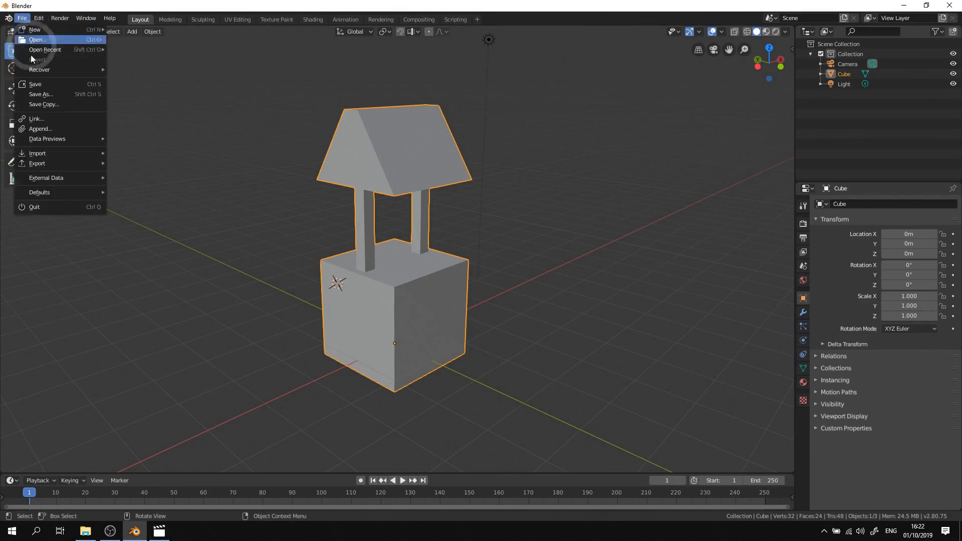
pyautogui.click(38, 88)
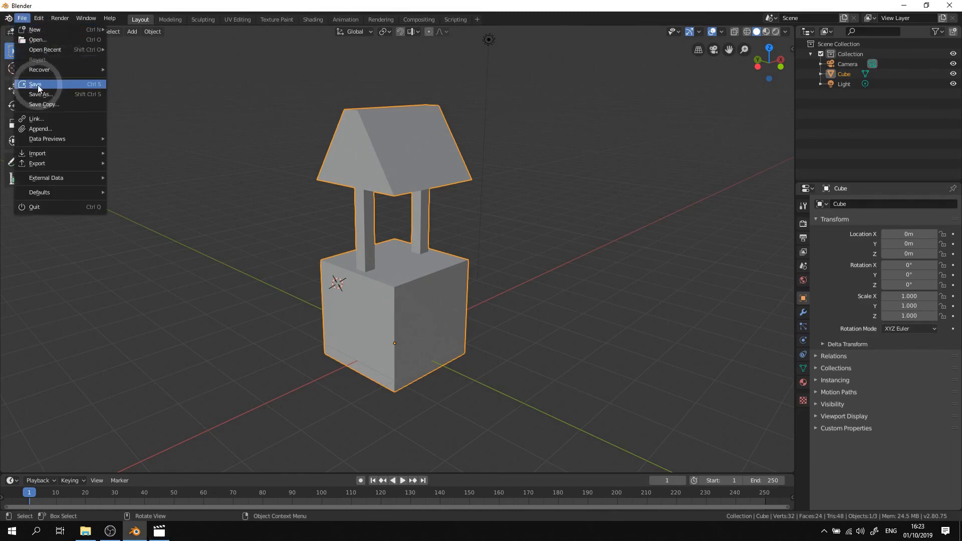
pyautogui.click(40, 86)
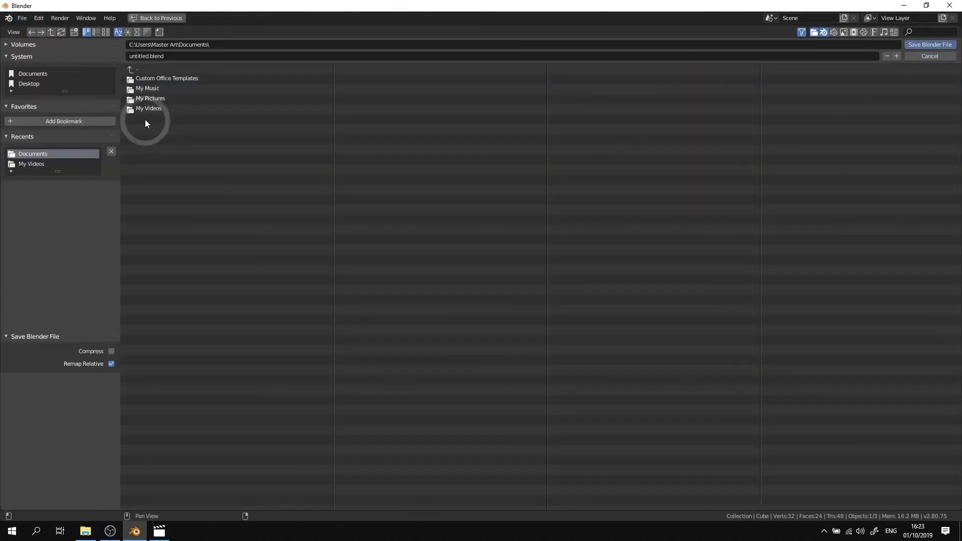
pyautogui.click(27, 153)
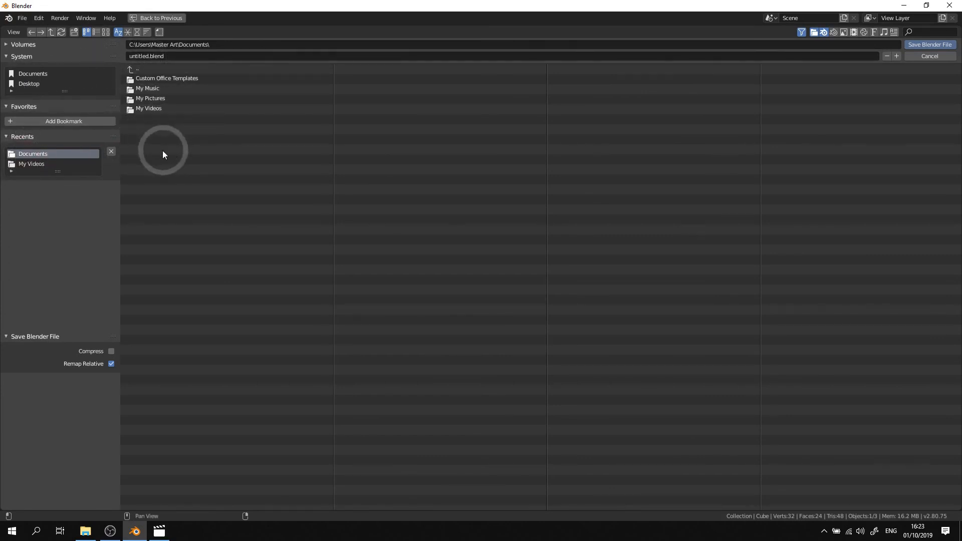
pyautogui.click(147, 56)
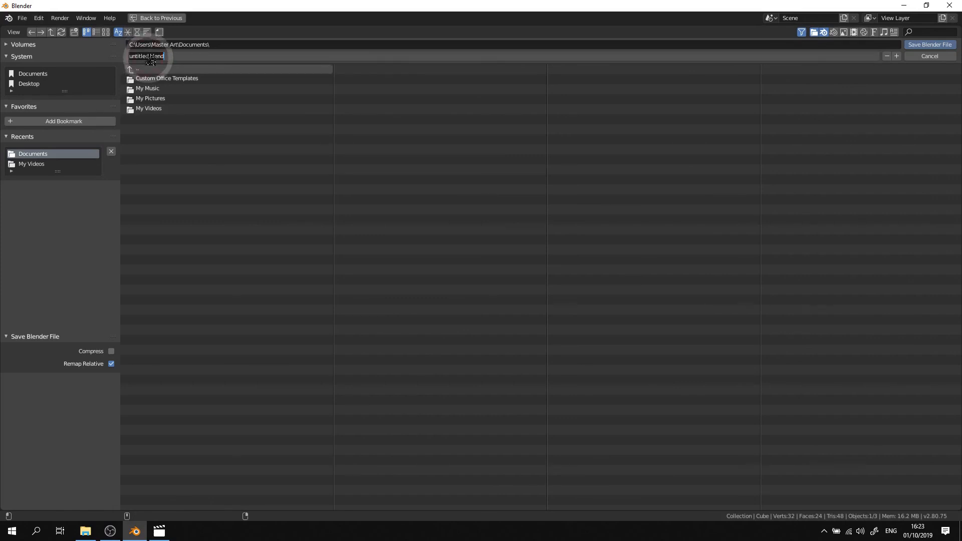
pyautogui.click(152, 57)
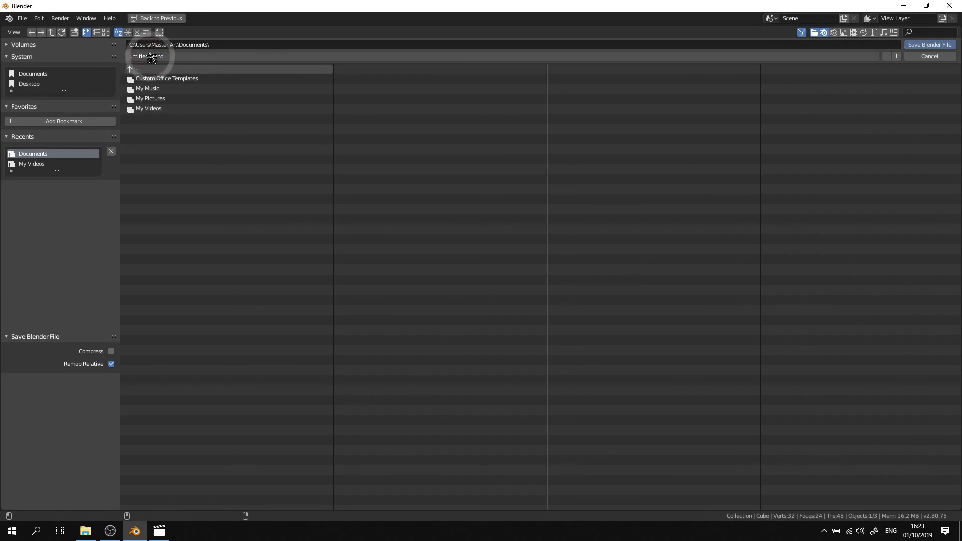
pyautogui.moveTo(151, 56); pyautogui.dragTo(112, 56)
pyautogui.press('Return')
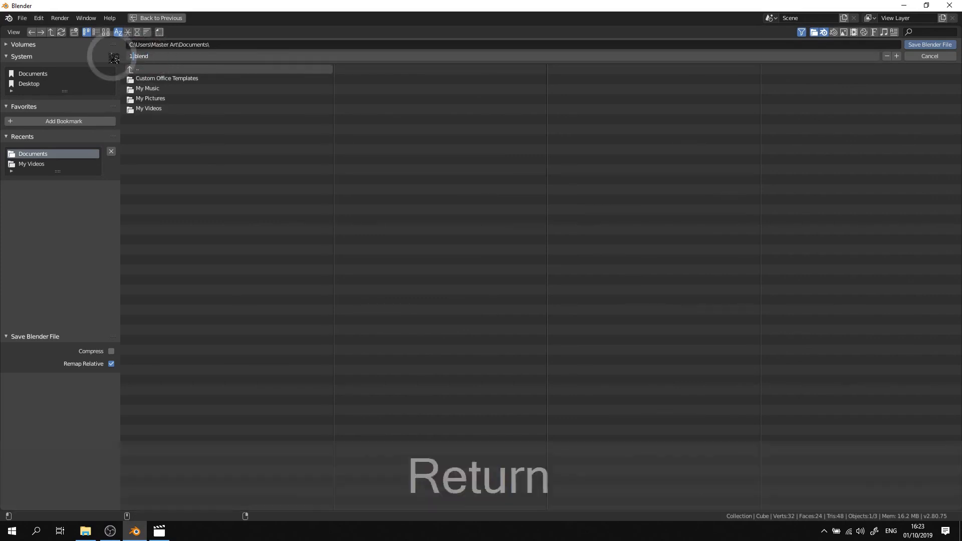
pyautogui.write('10 ')
pyautogui.write('Well B')
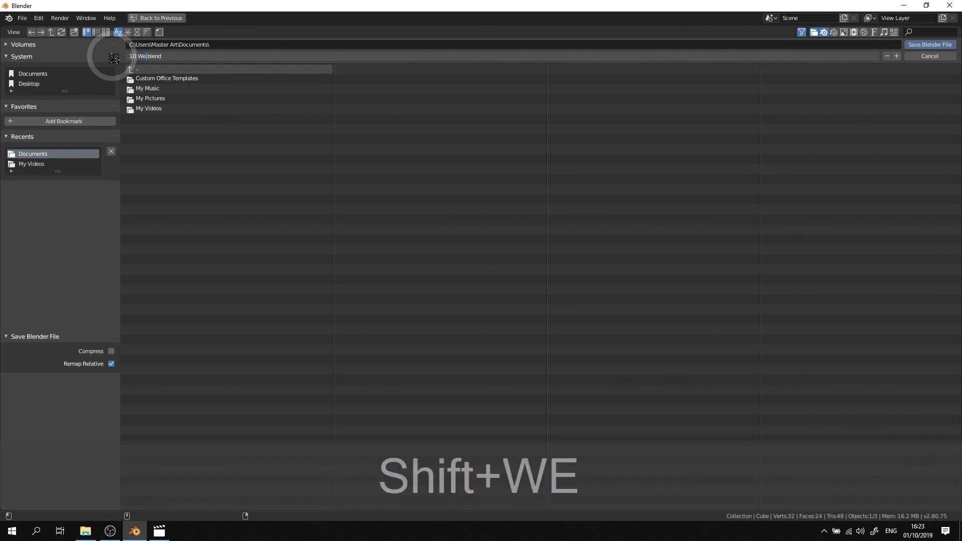
pyautogui.write('oxModel')
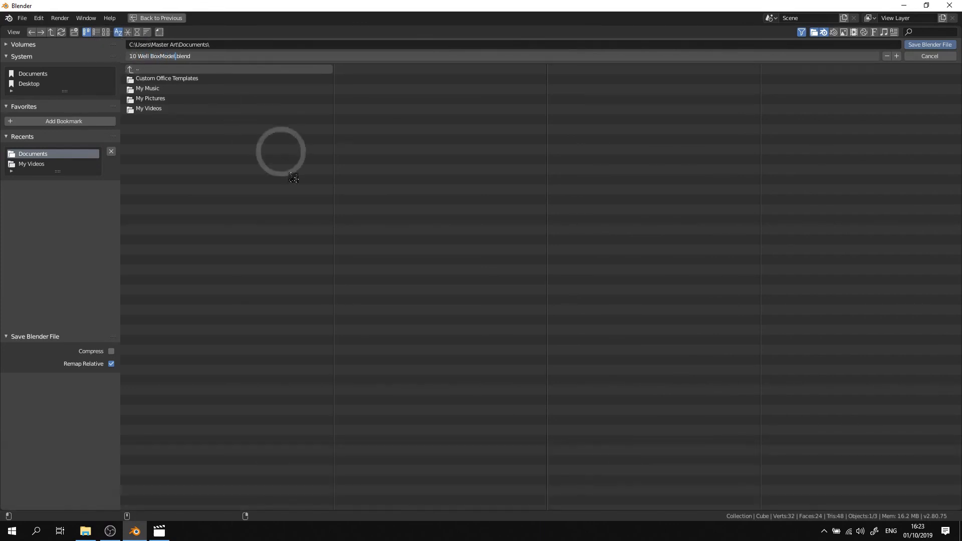
pyautogui.click(926, 46)
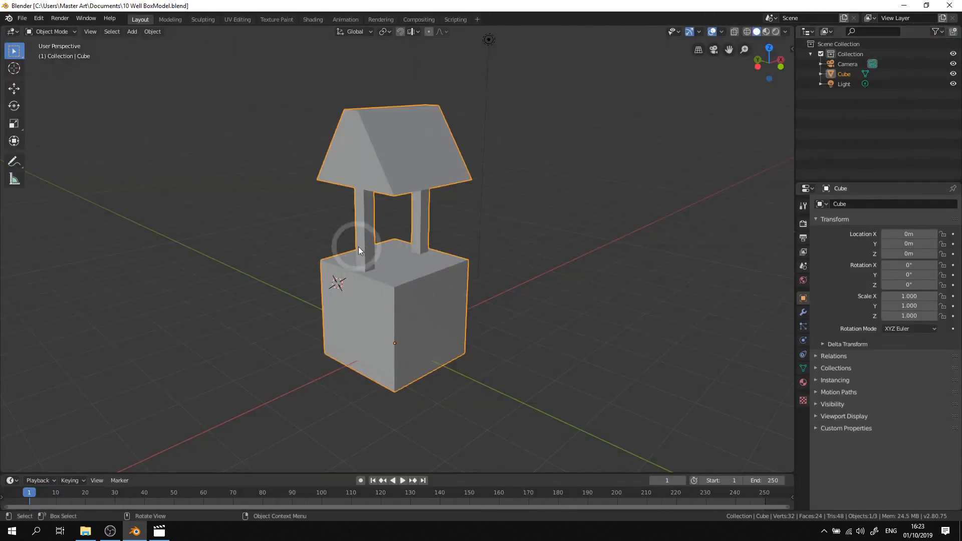